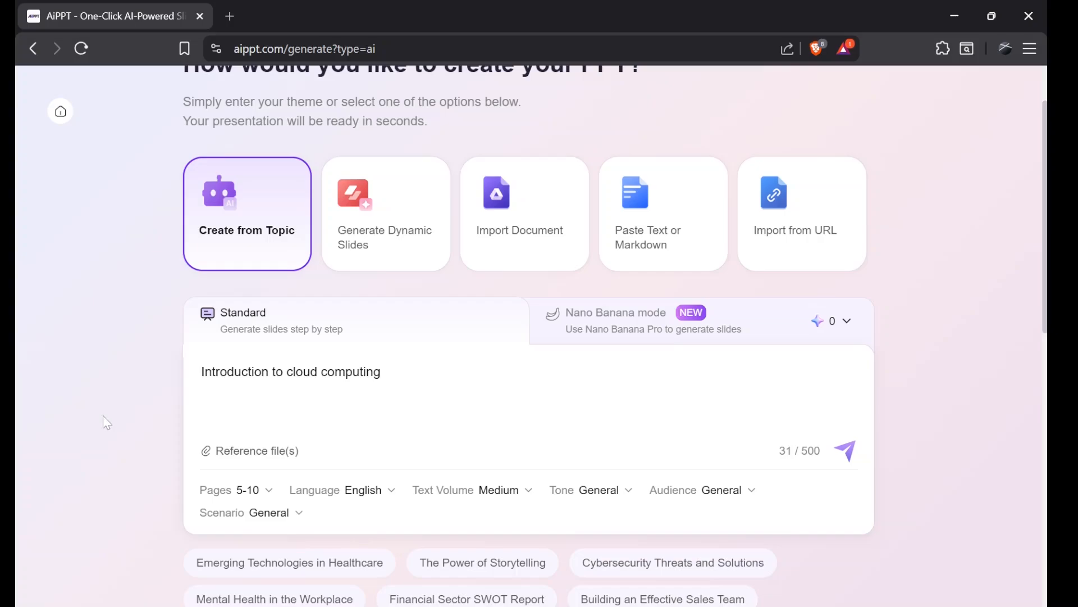
Step: Review the page count, language and text volume options for the cloud computing topic
left_click(228, 492)
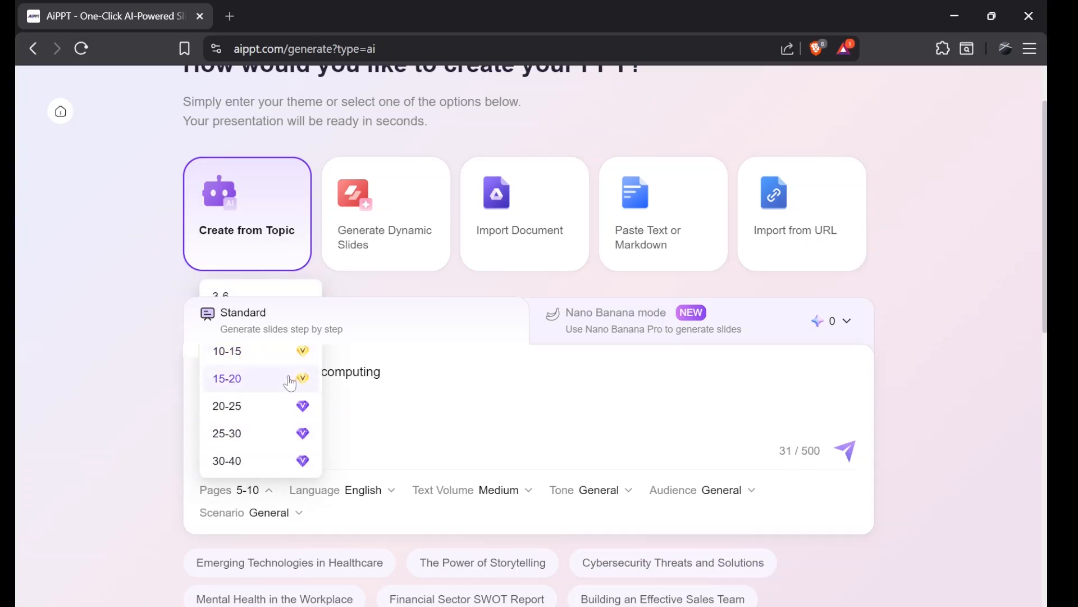
left_click(312, 491)
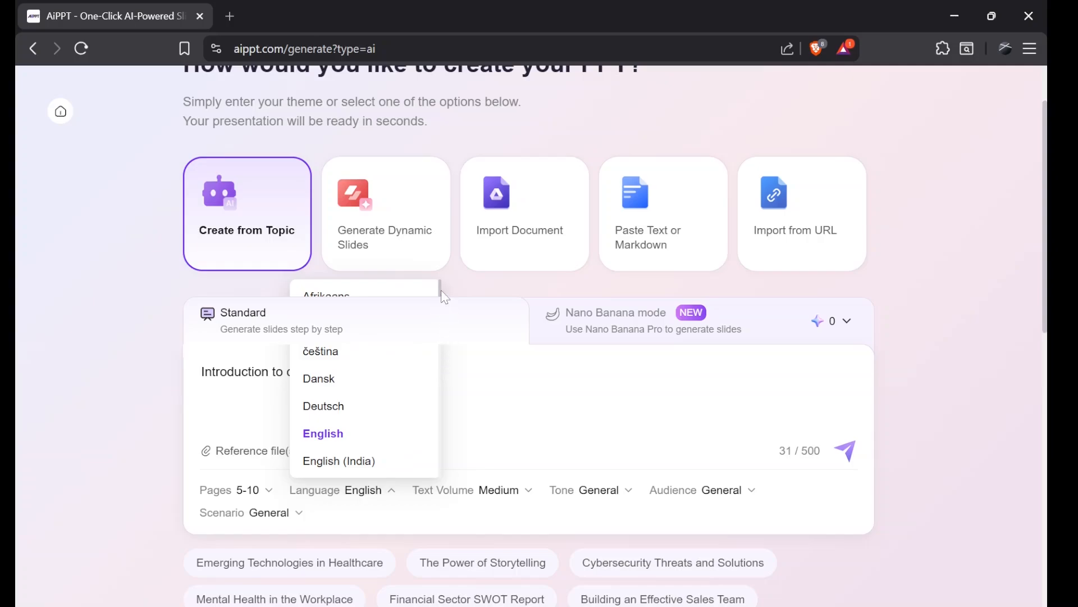
left_click_drag(442, 289, 445, 385)
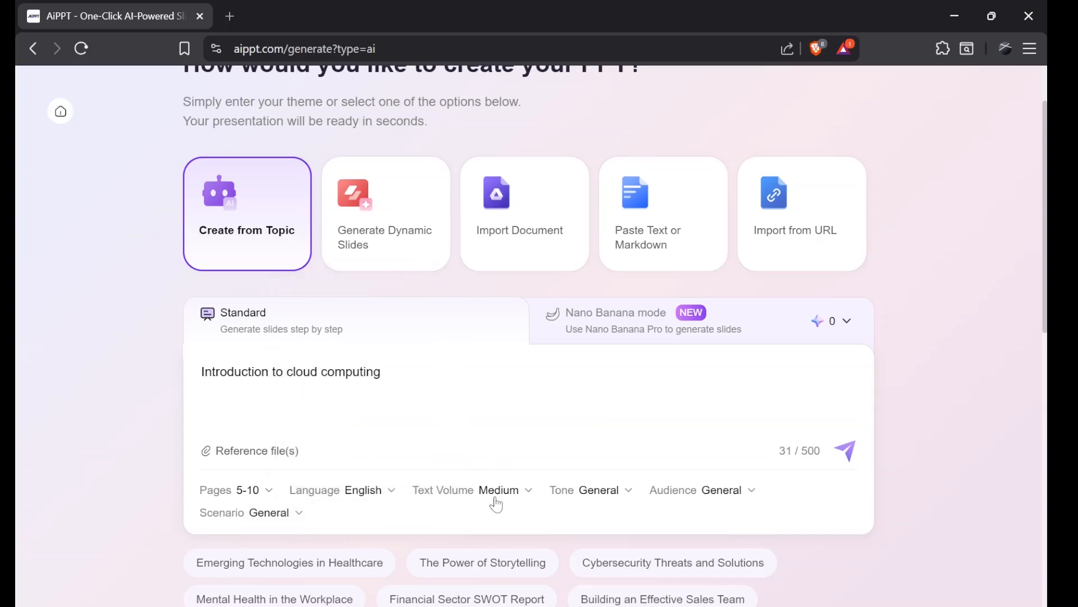
left_click(497, 500)
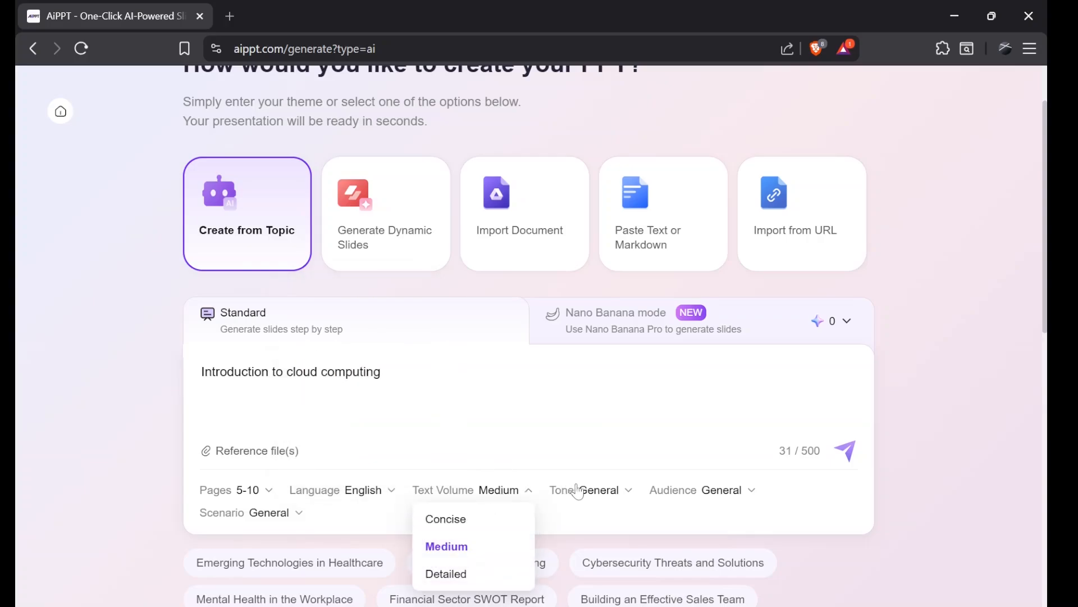
Step: Set the presentation tone to Inspiring and the audience to Student
left_click(581, 490)
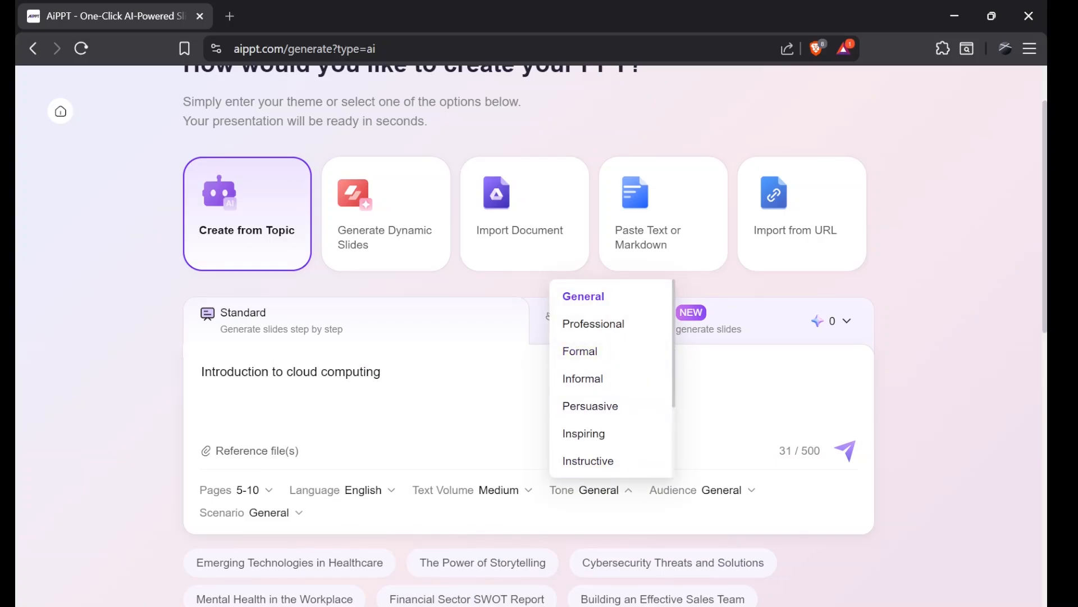
left_click(584, 433)
left_click(512, 491)
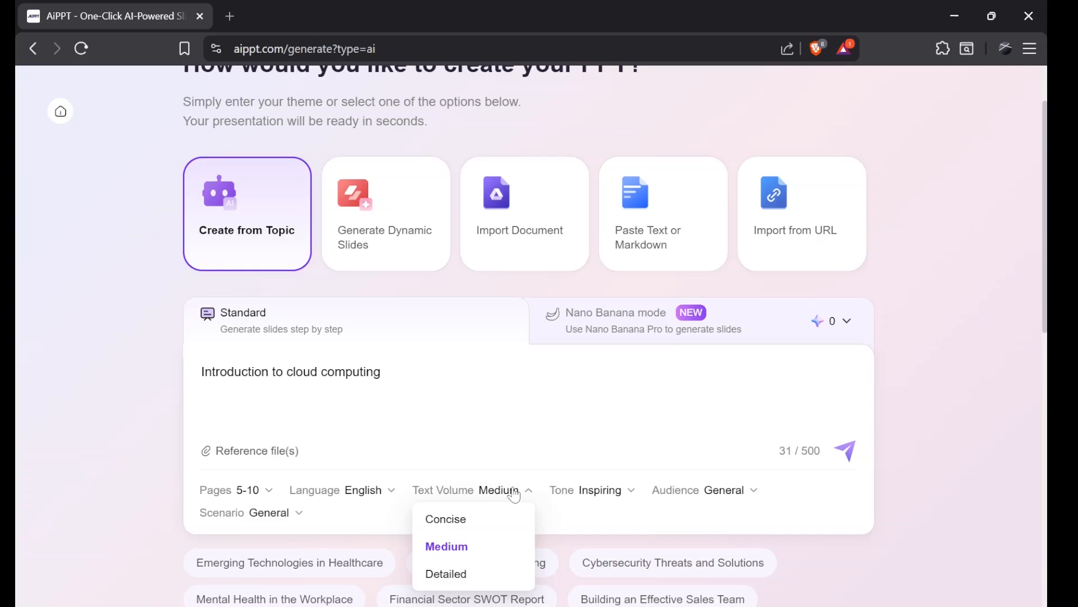
left_click(730, 491)
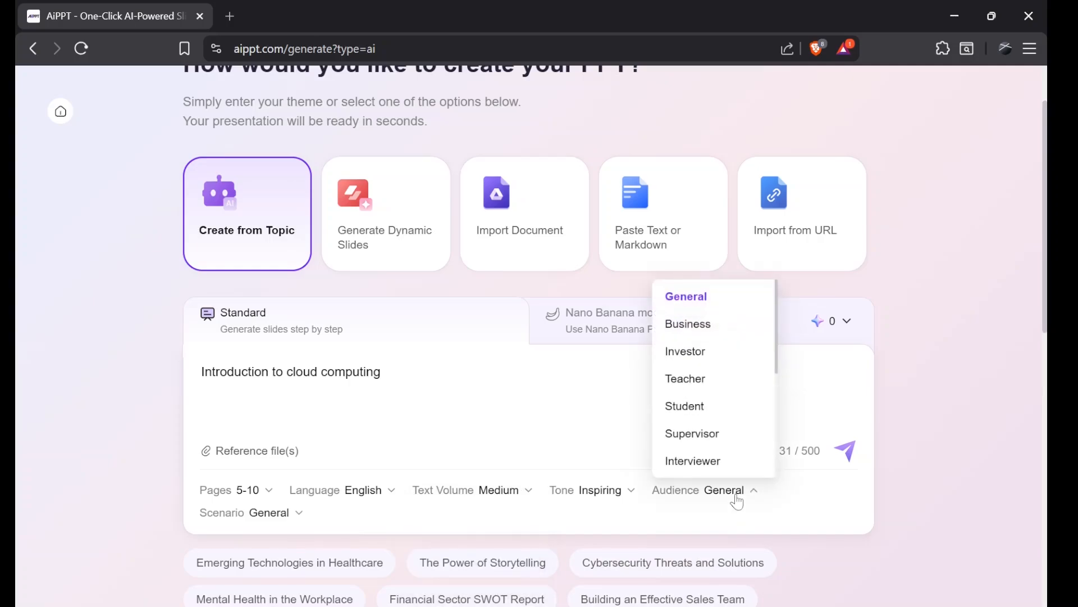
left_click(724, 406)
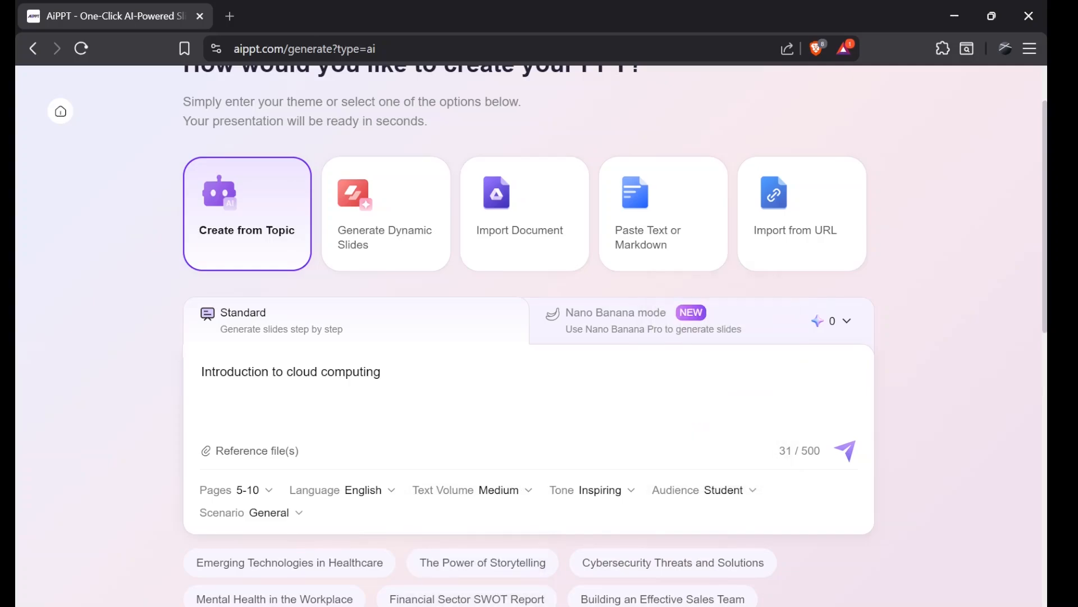
Step: Set the scenario to Teaching and Training and submit the topic to generate an outline
left_click(283, 522)
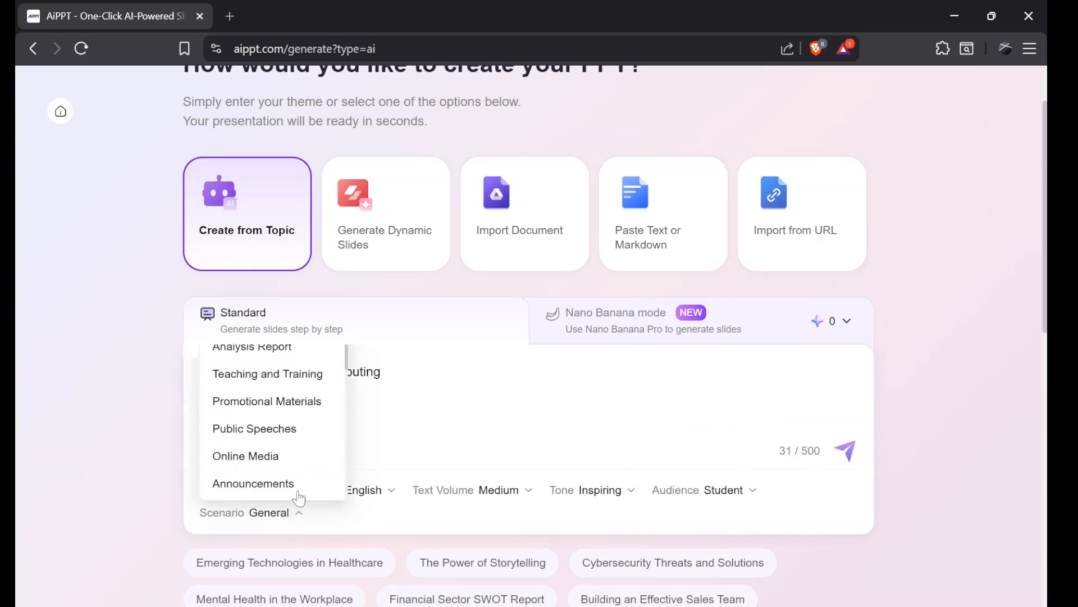
left_click(320, 376)
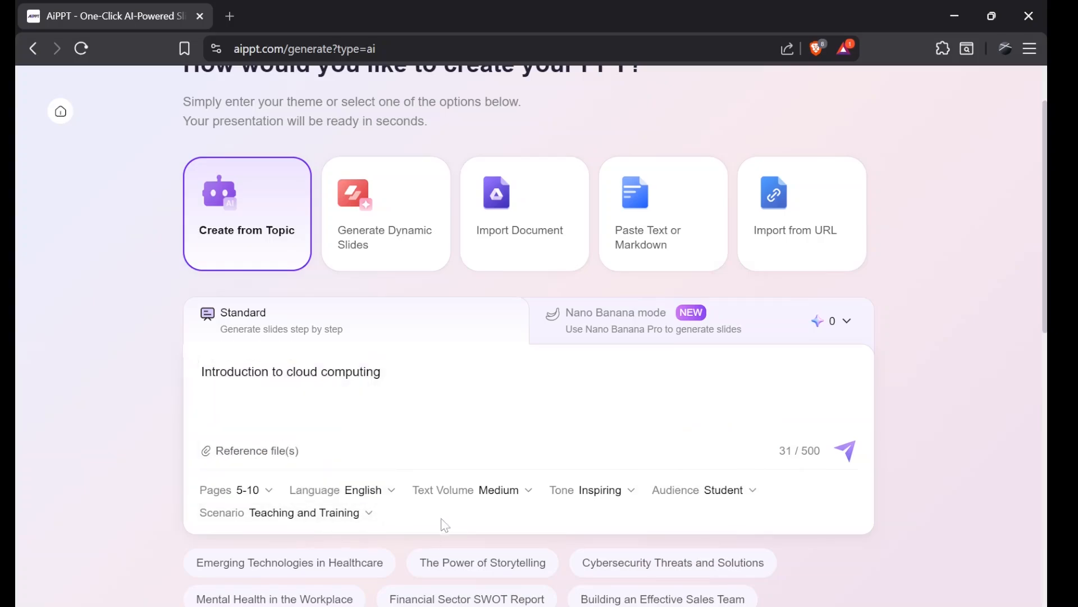
left_click(851, 453)
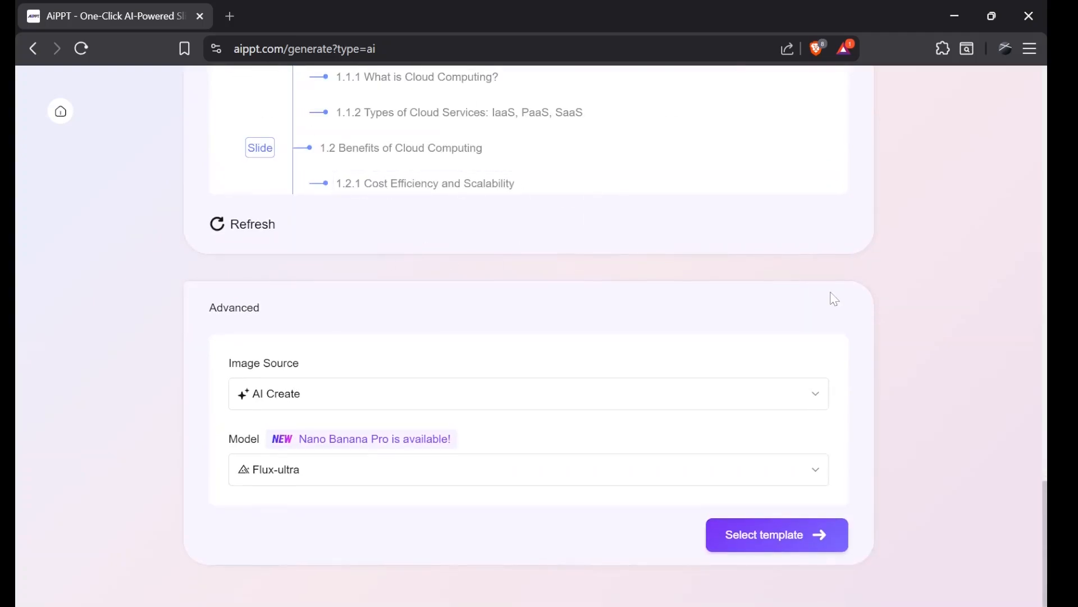
Step: Review the generated outline, including its mind map view
scroll(834, 299, "up", 5)
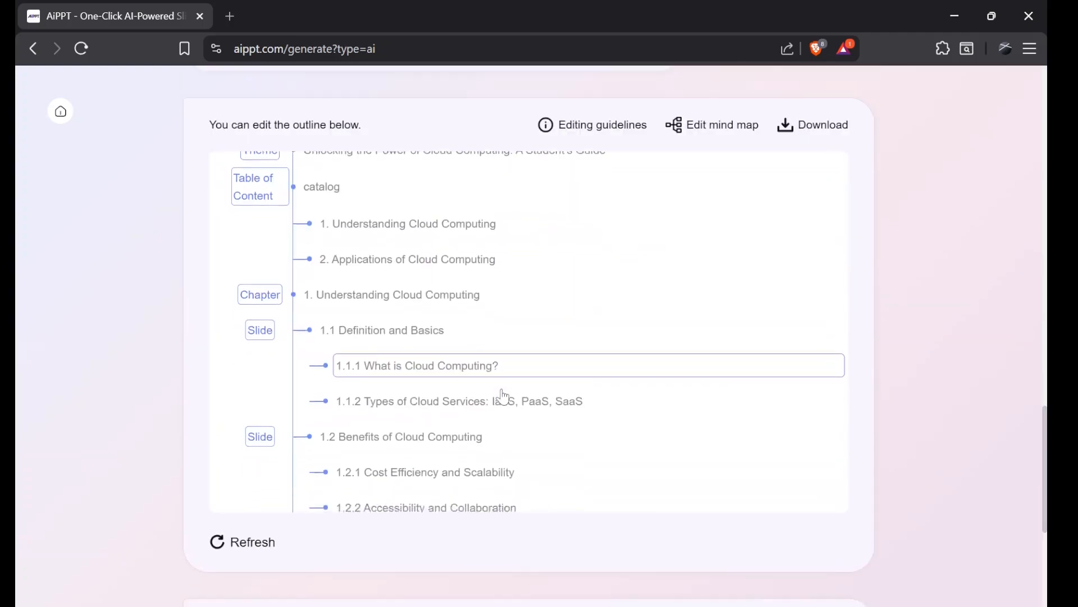
scroll(500, 399, "down", 4)
scroll(504, 396, "down", 1)
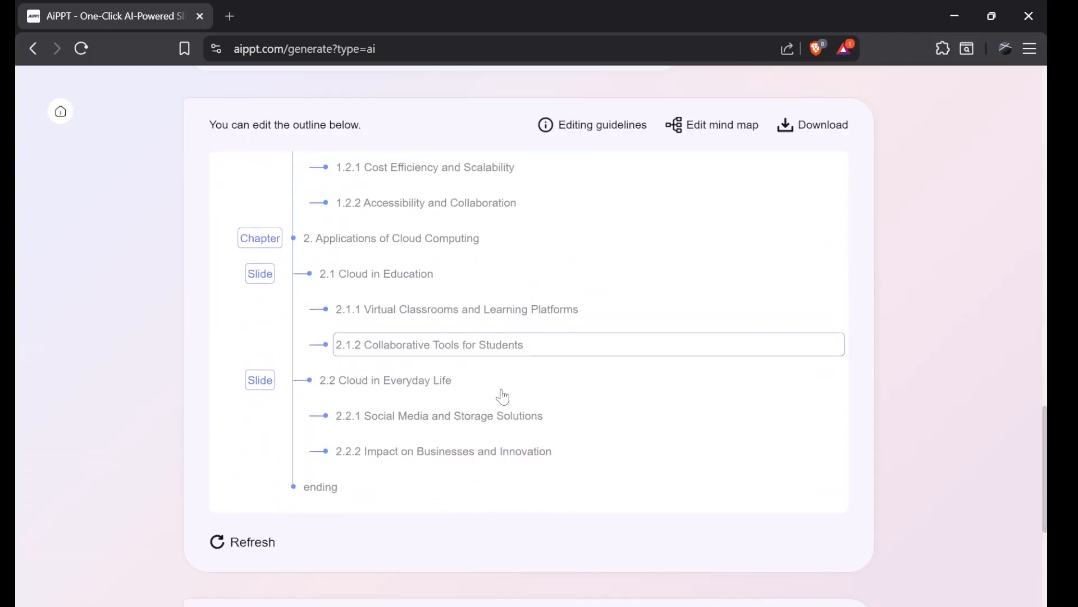
scroll(442, 247, "up", 6)
scroll(443, 247, "down", 6)
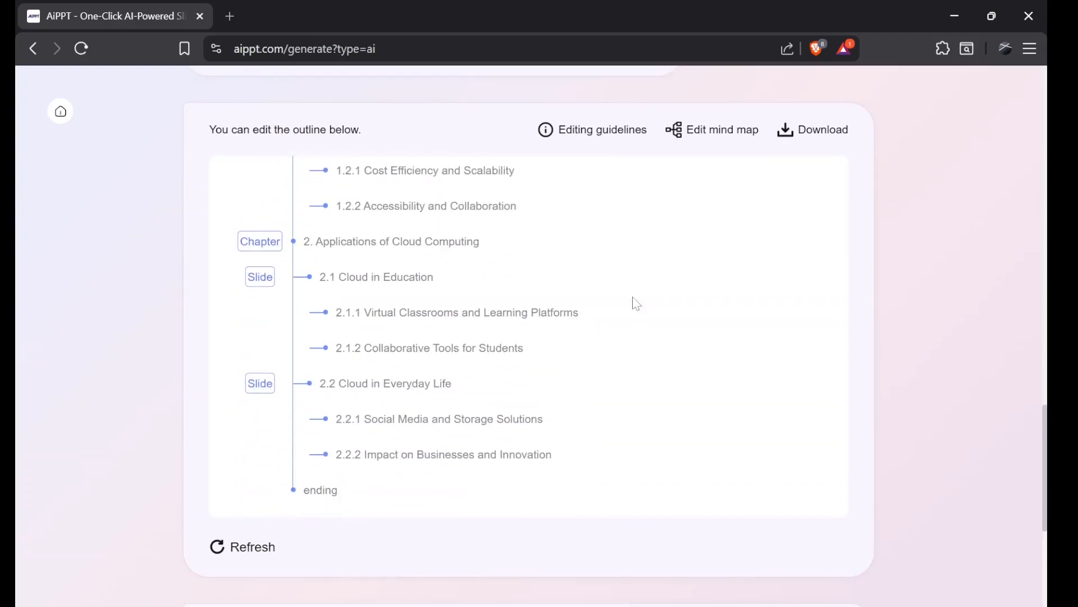
left_click(707, 137)
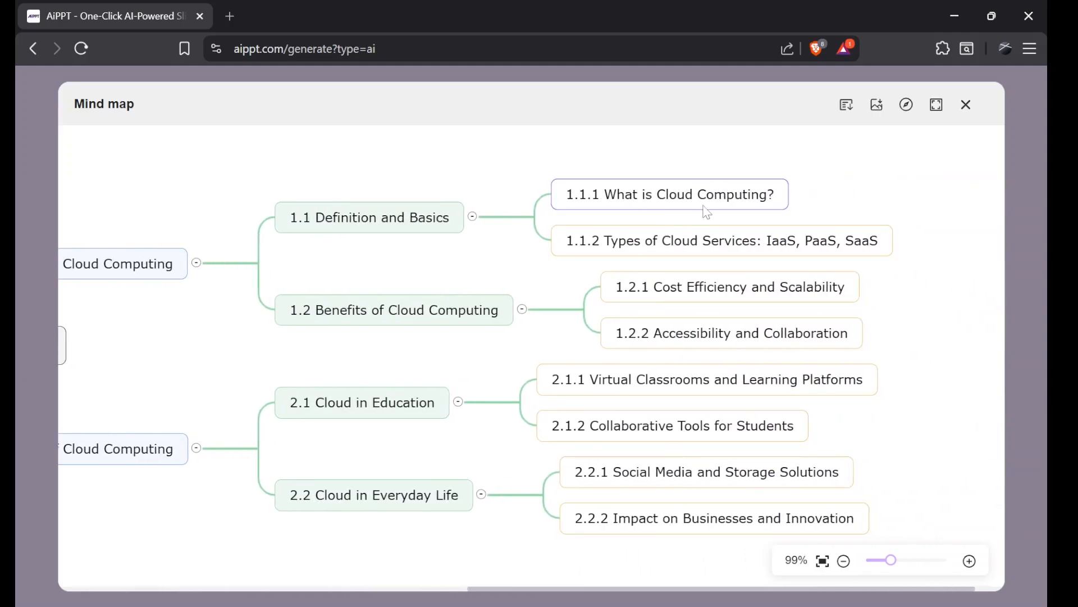
double_click(712, 206)
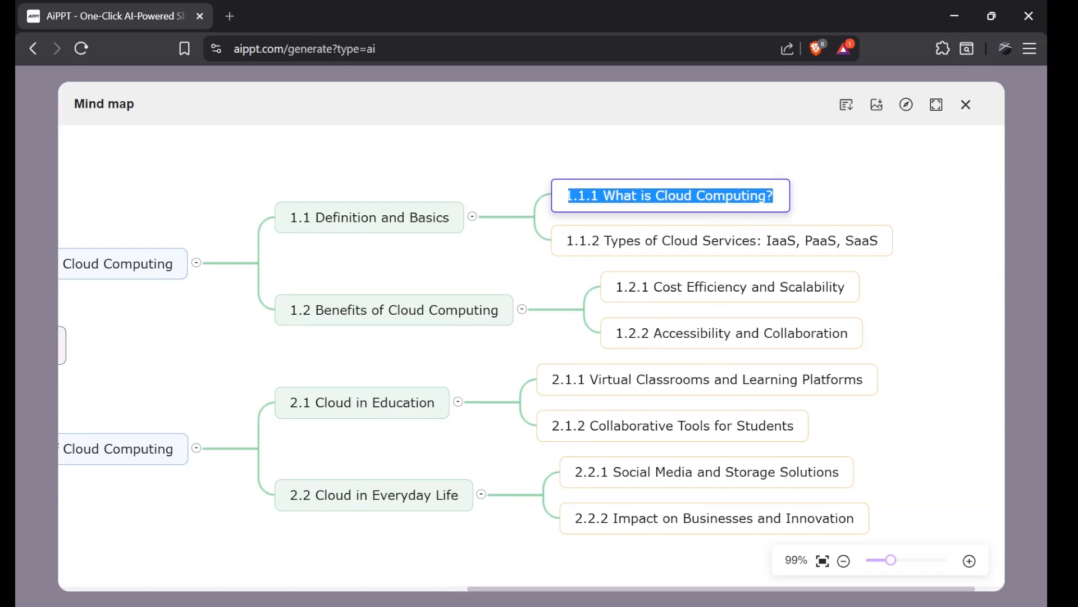
left_click_drag(921, 217, 866, 213)
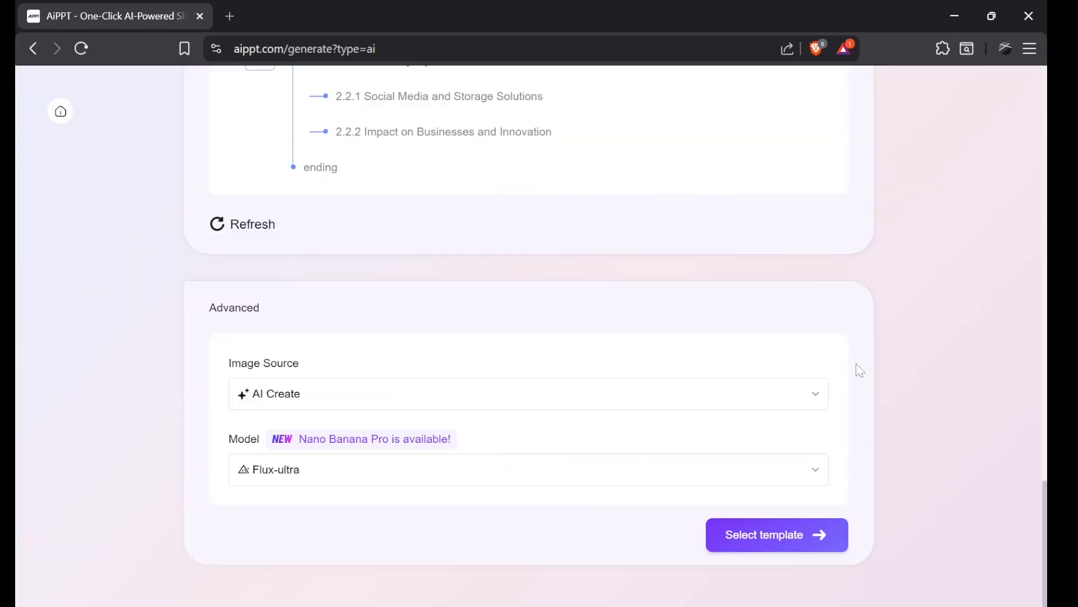
Step: Choose AI Create as the image source and continue to template selection
left_click(340, 397)
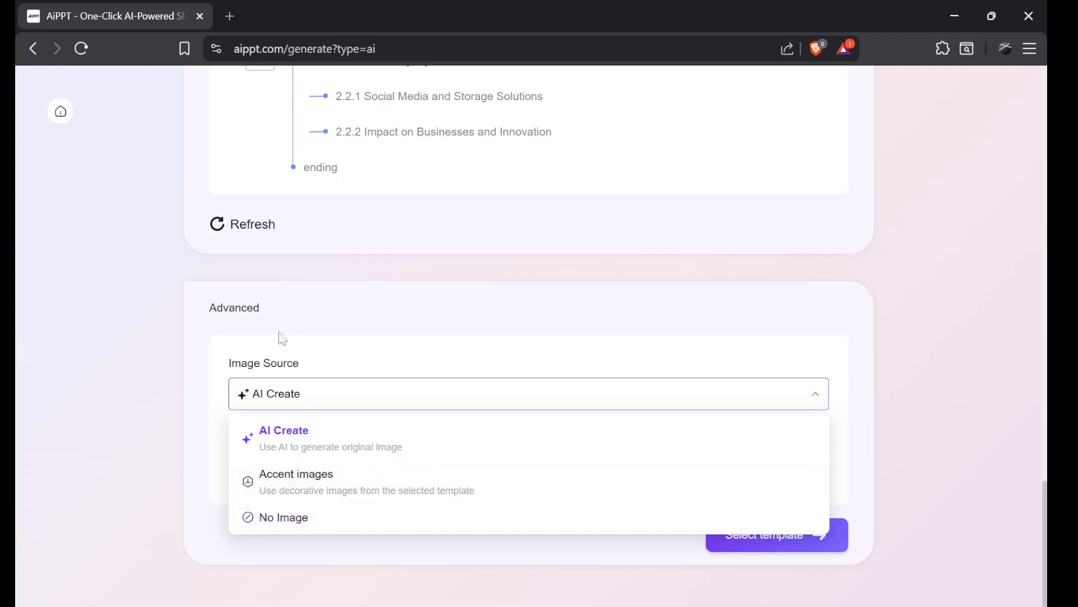
left_click(267, 449)
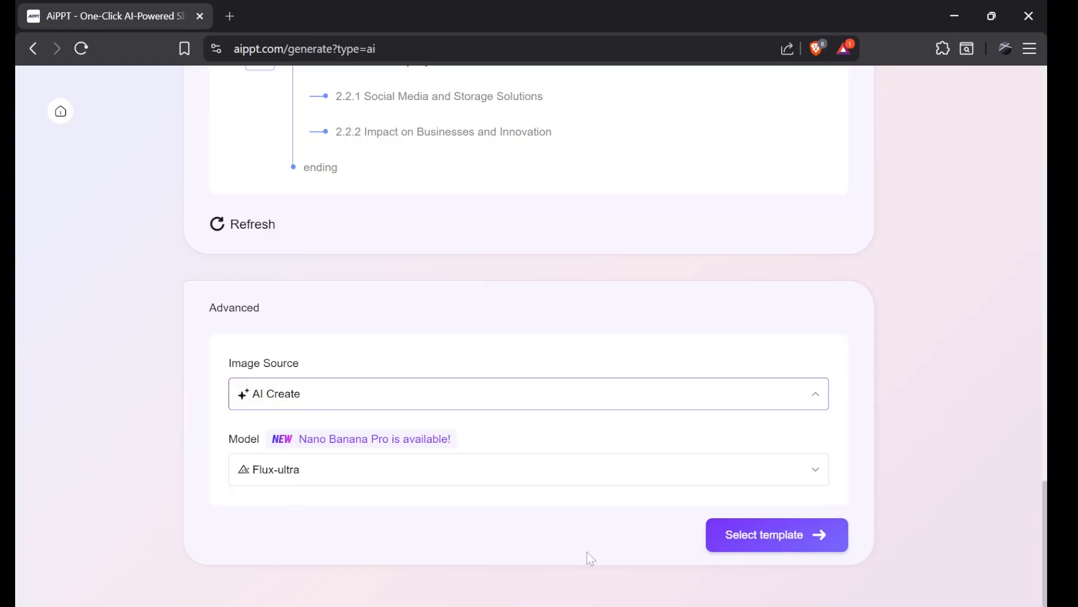
left_click(778, 538)
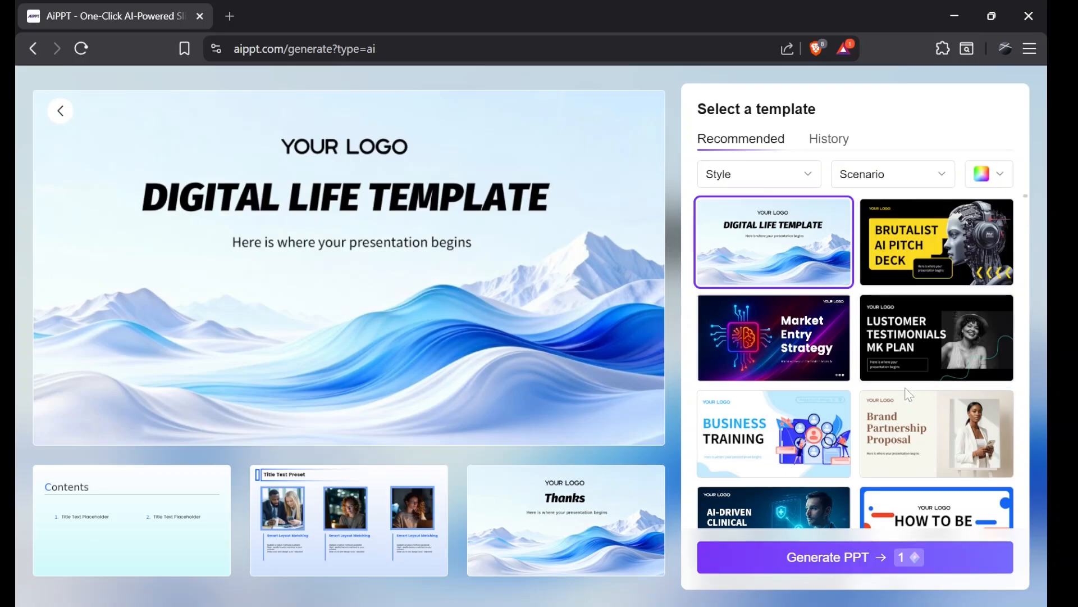
Step: Filter the templates by Professional style and Education scenario
scroll(908, 395, "down", 10)
scroll(908, 395, "up", 10)
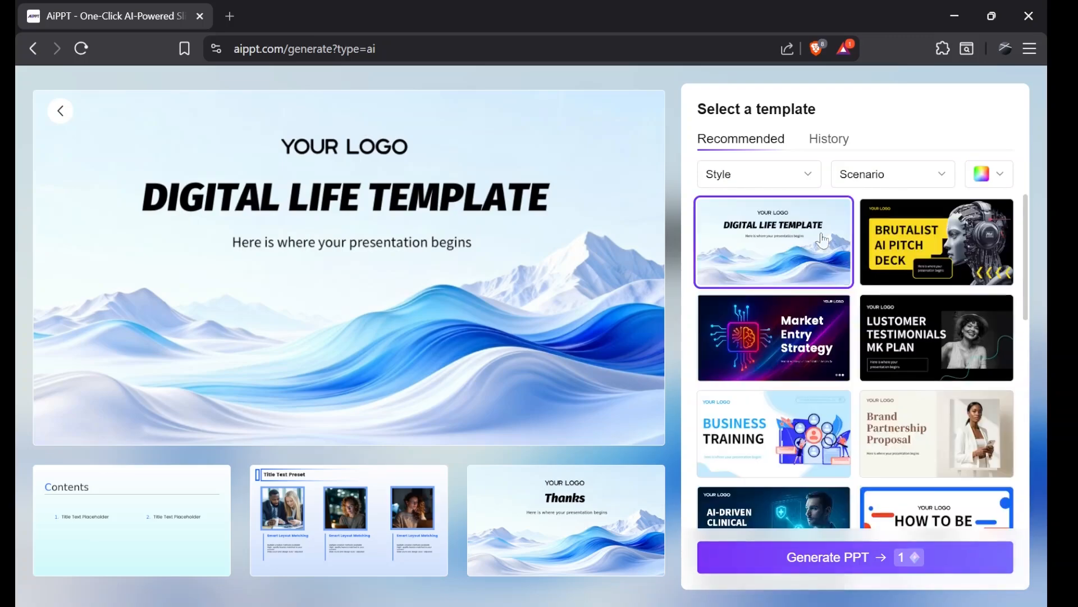
left_click(769, 184)
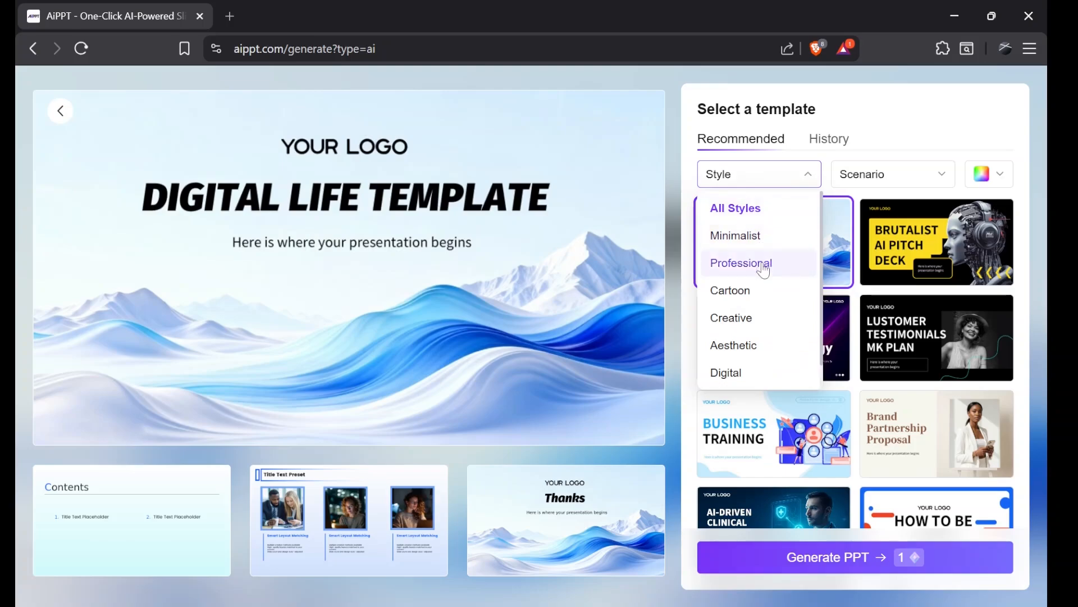
left_click(764, 264)
left_click(891, 176)
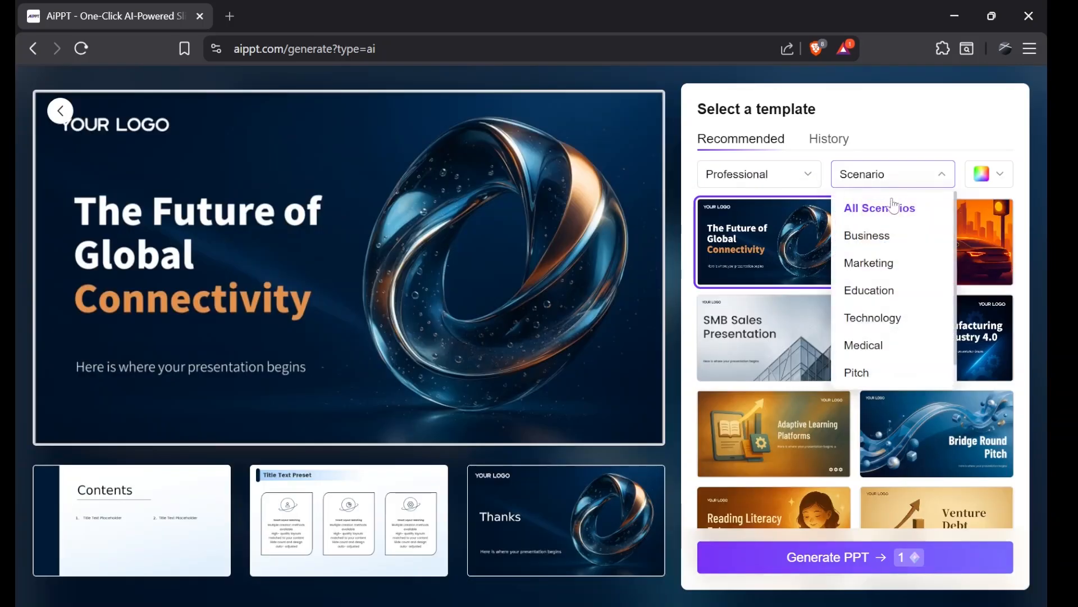
left_click(895, 291)
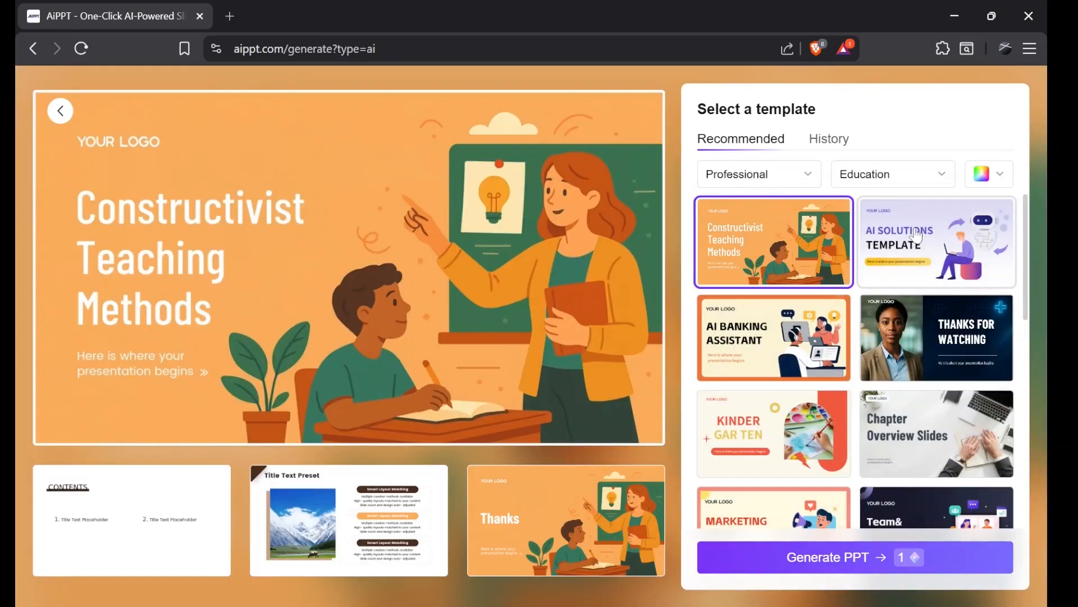
Step: Pick the Magnetic Field Lines Laboratory template and generate the presentation
left_click(922, 257)
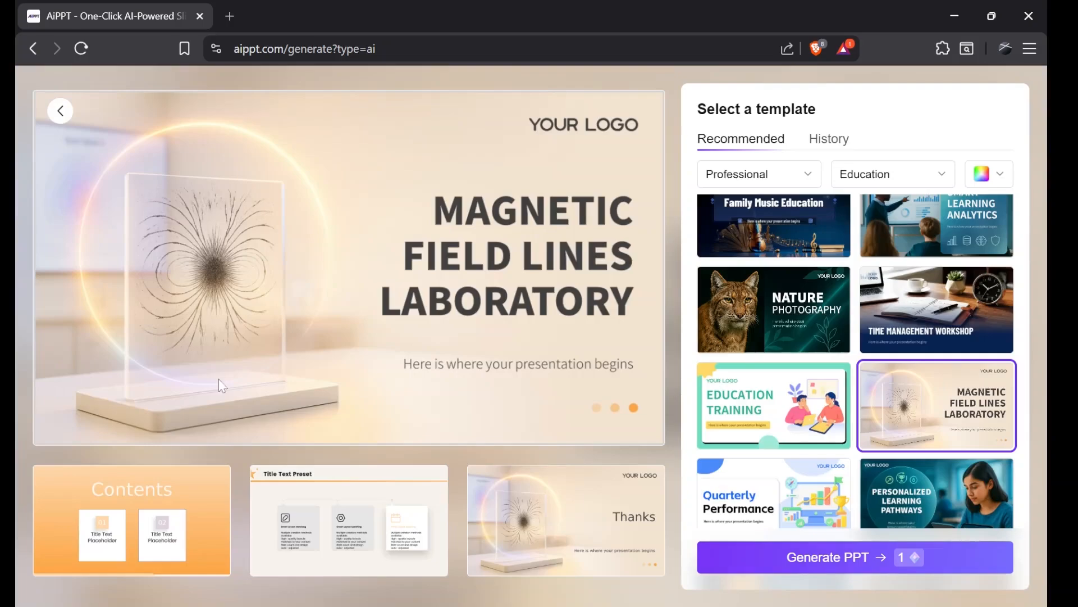
left_click(996, 182)
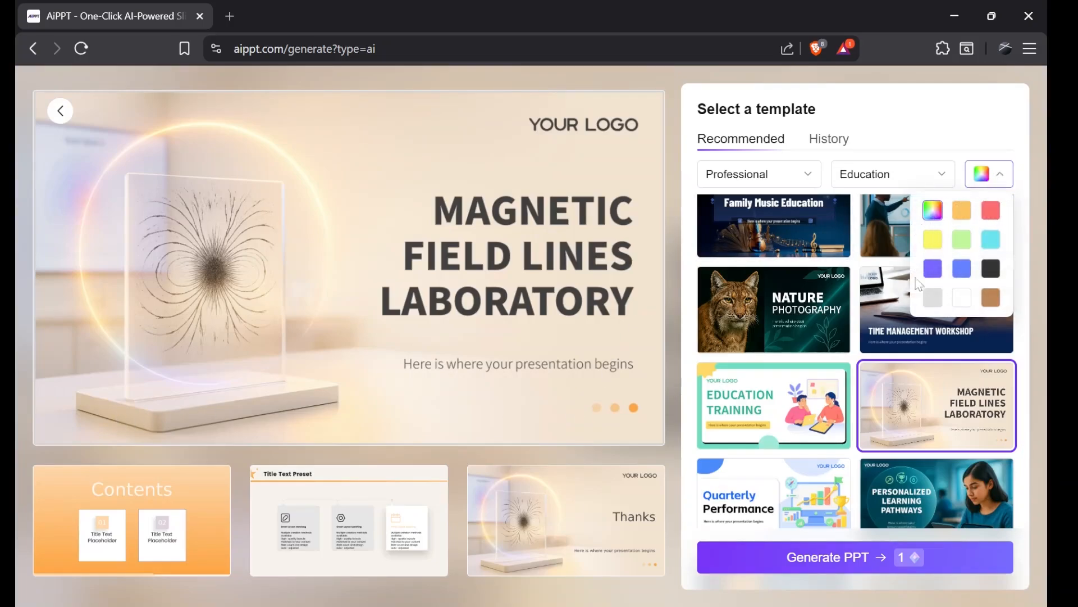
left_click(147, 206)
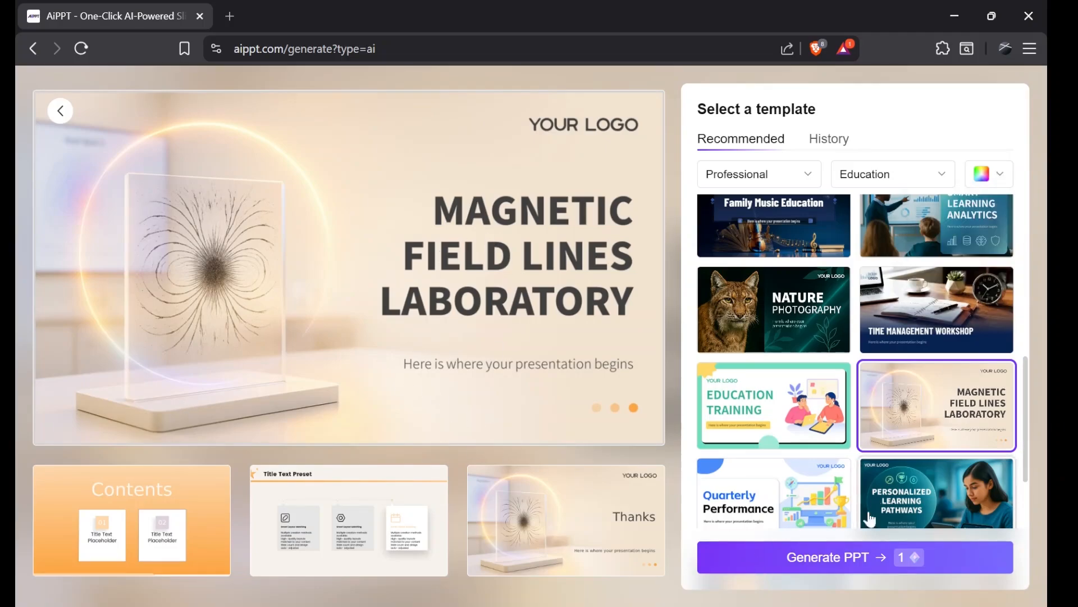
left_click(847, 564)
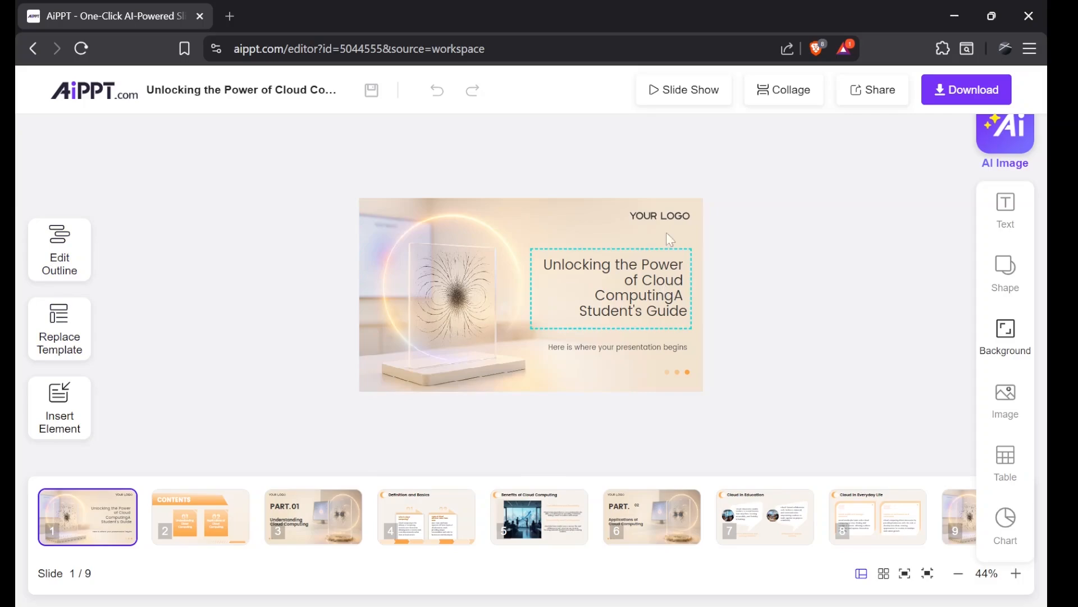
Step: Preview the generated slides in the editor and play them as a slide show
left_click(183, 517)
left_click(326, 516)
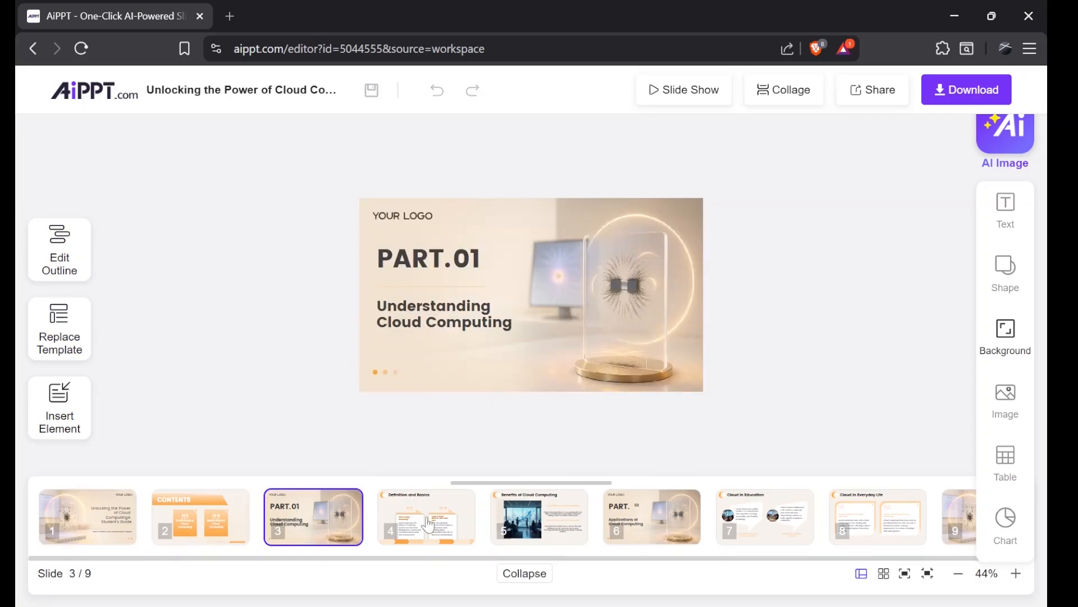
left_click(430, 524)
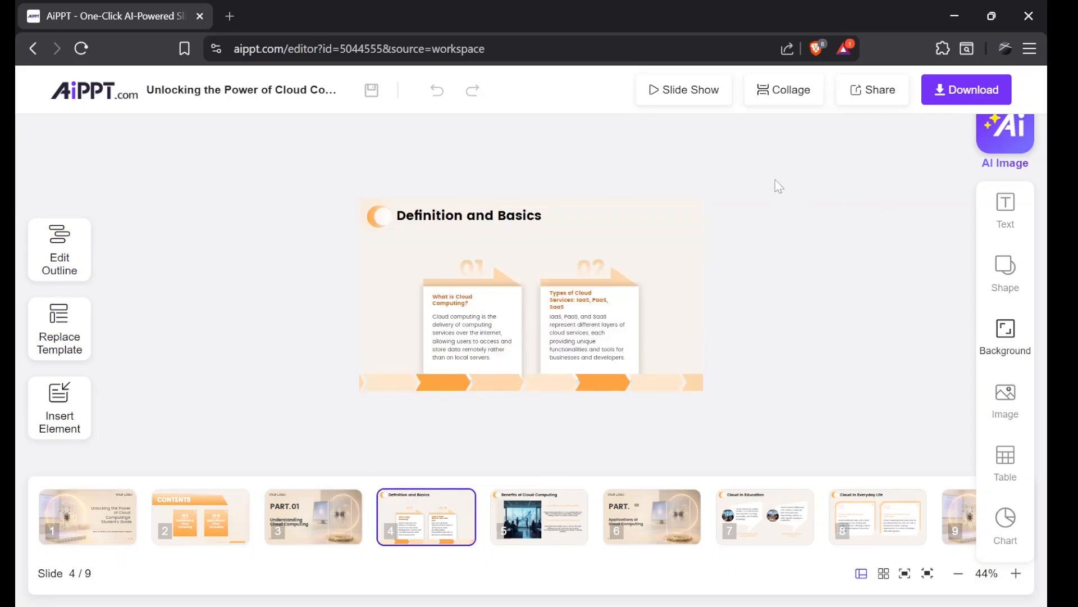
mouse_move(679, 94)
left_click(675, 123)
left_click(744, 257)
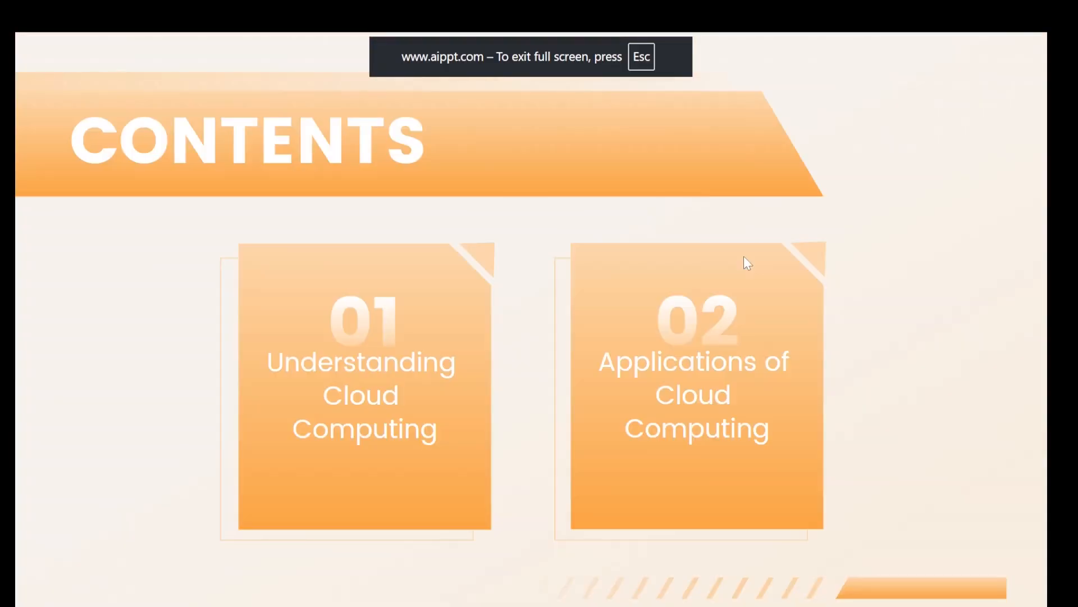
left_click(743, 257)
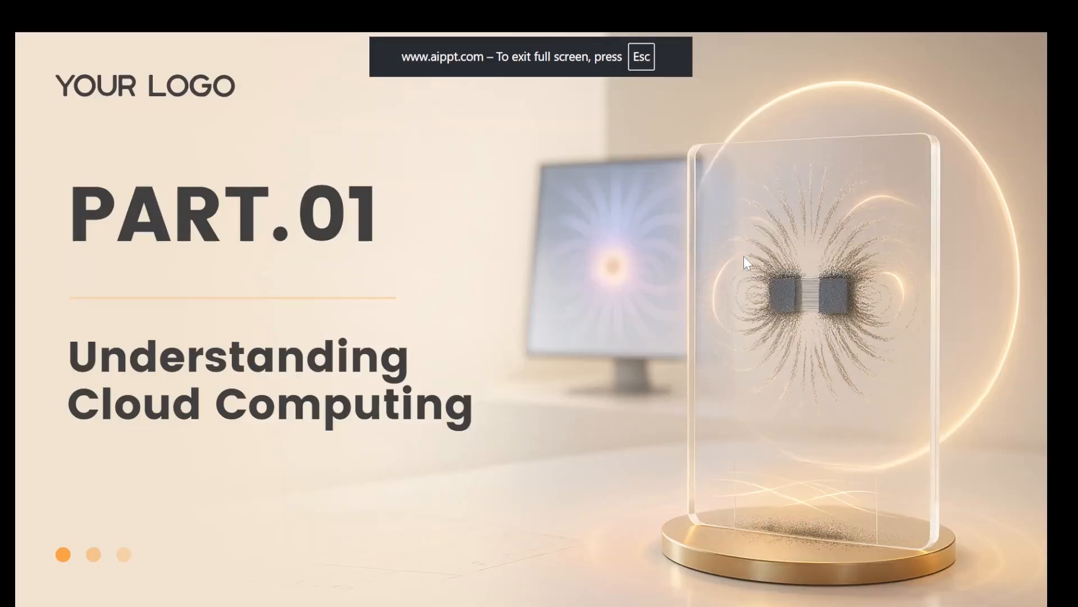
left_click(744, 256)
left_click(743, 256)
left_click(744, 256)
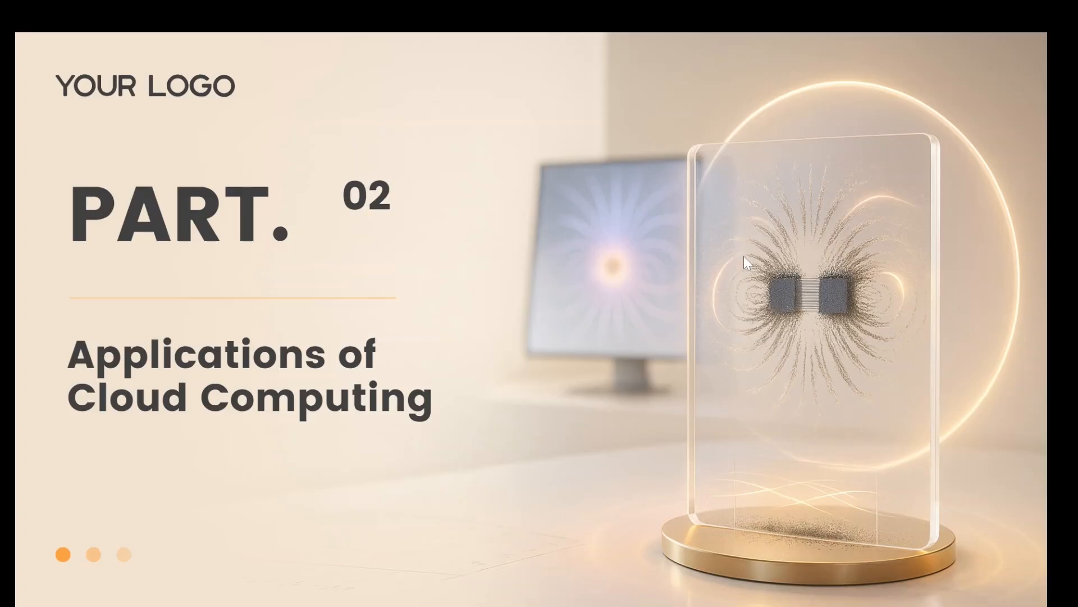
left_click(744, 256)
left_click(743, 254)
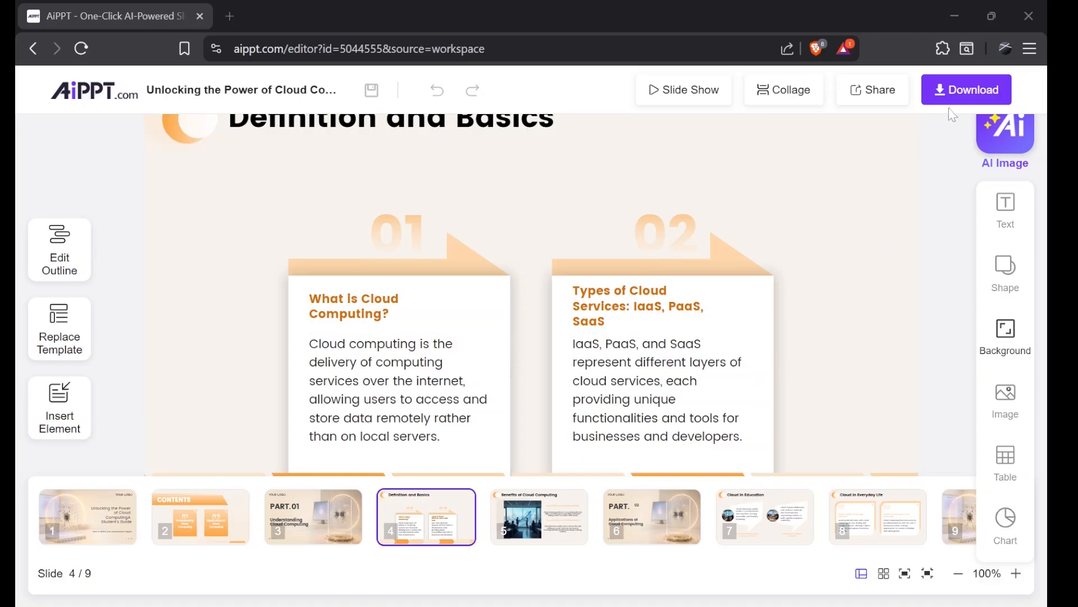
Step: Open the download options and set the file type to PPT with Editable Text
left_click(961, 97)
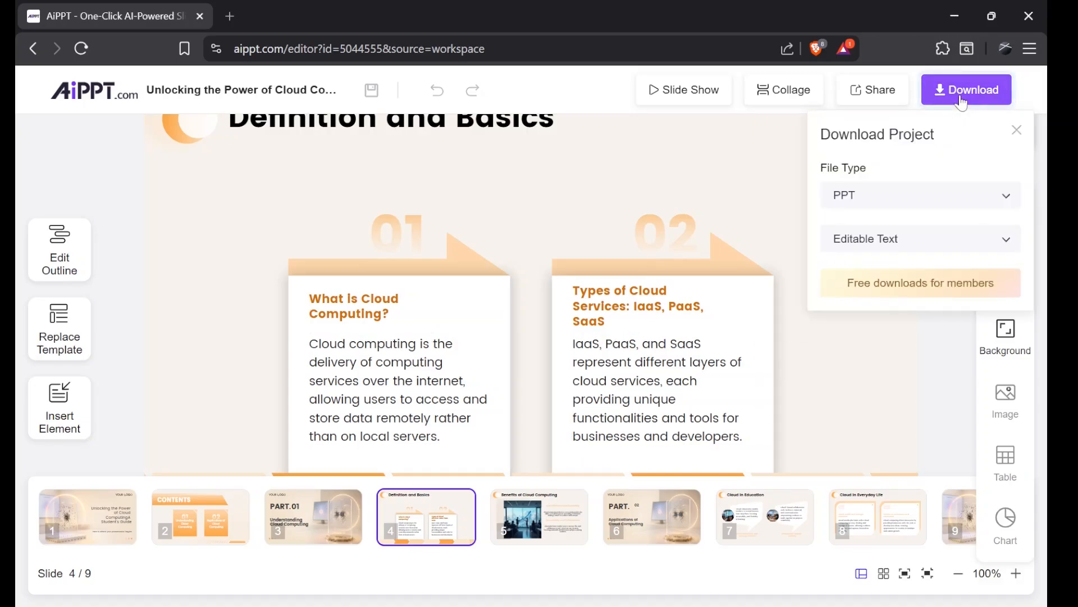
left_click(1002, 204)
left_click(994, 230)
left_click(987, 237)
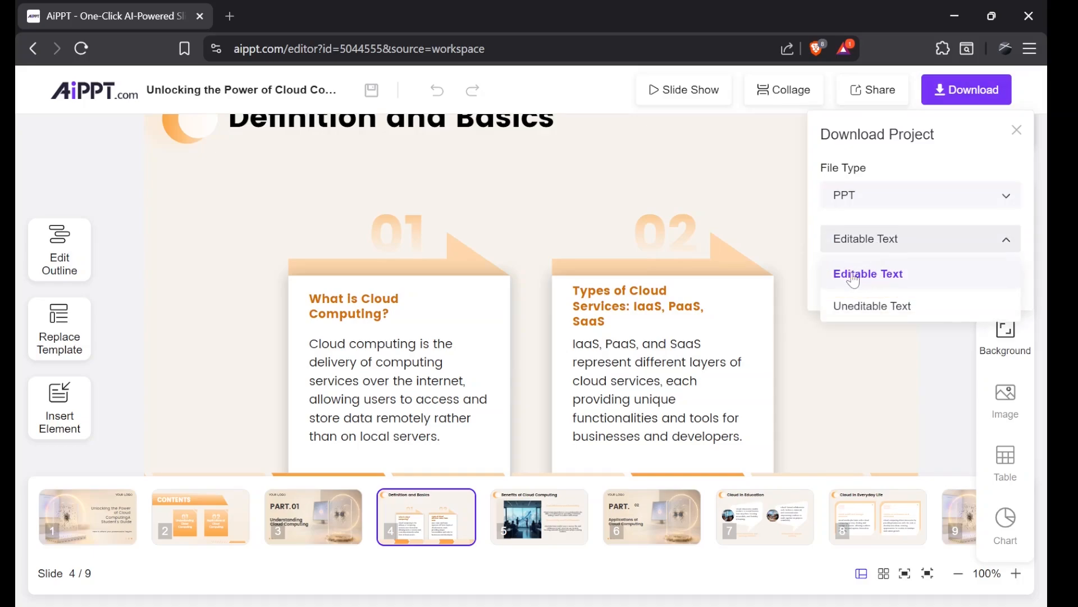
left_click(955, 170)
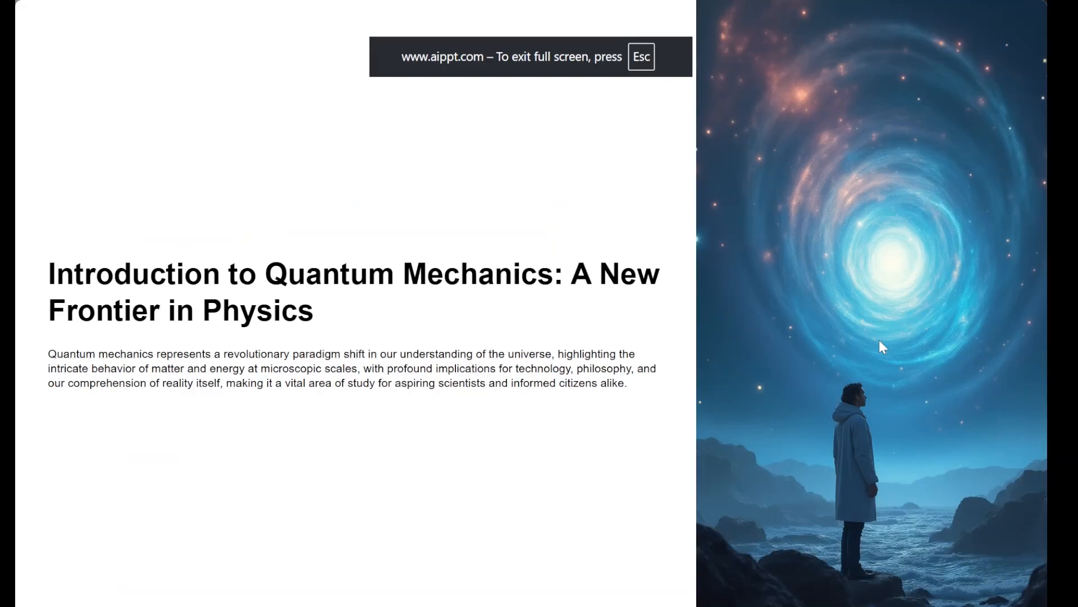
Step: Advance through the full-screen dynamic slide show slide by slide
key("Right")
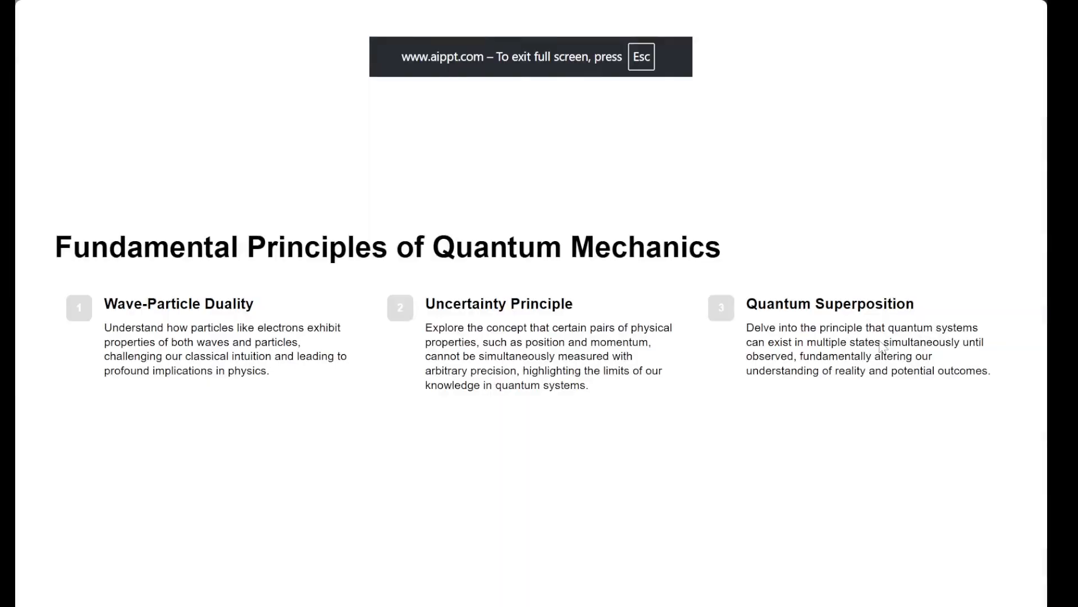
key("Right")
key("Right")
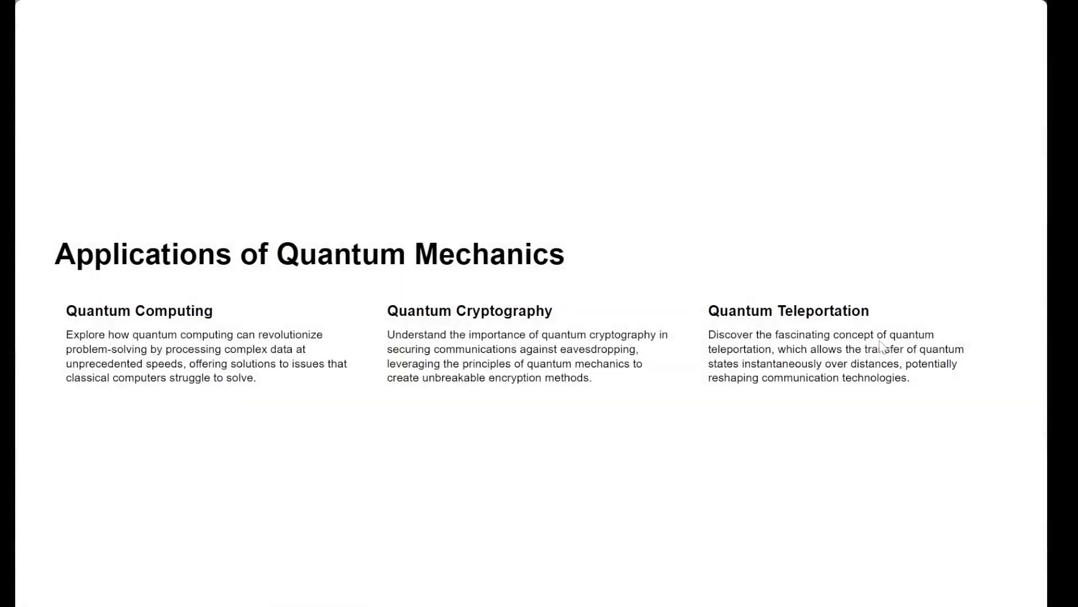
key("Right")
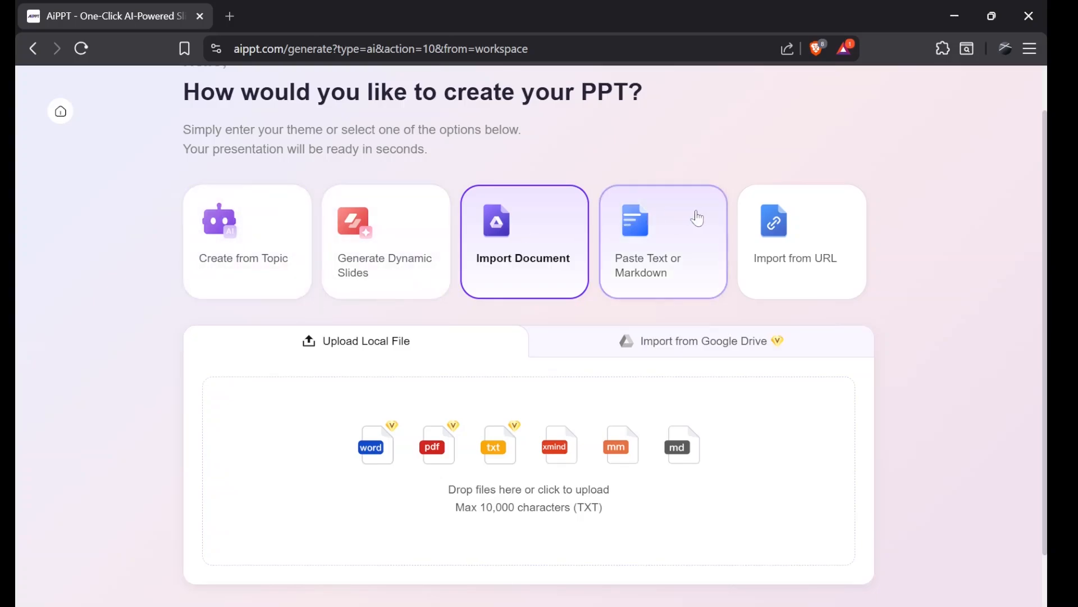
Step: Choose Paste Text or Markdown, switch to Paste Markdown, and copy the suggested structure prompt
left_click(660, 251)
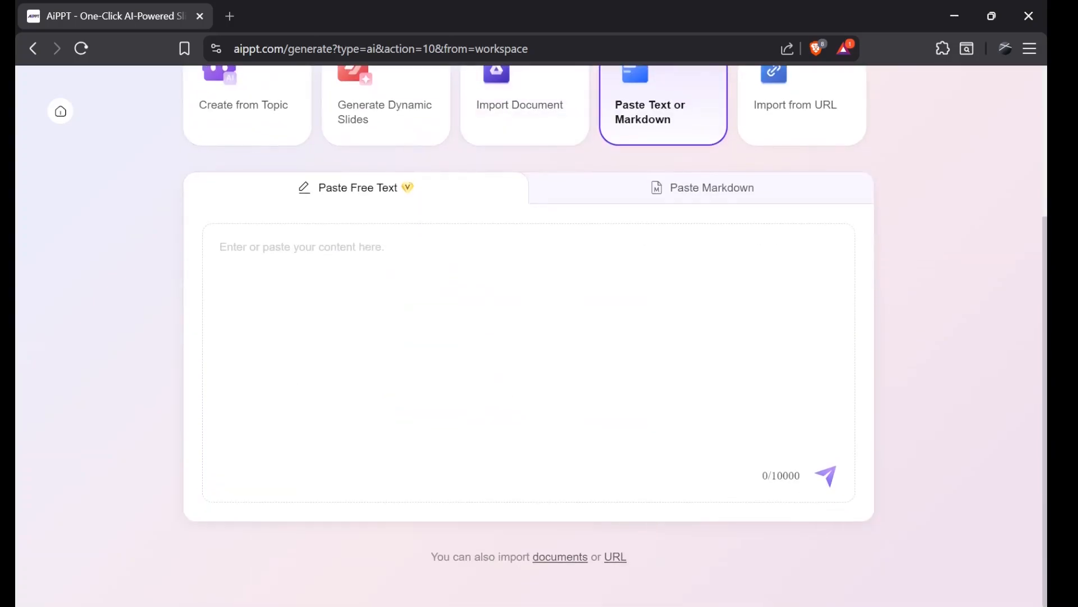
scroll(910, 236, "up", 1)
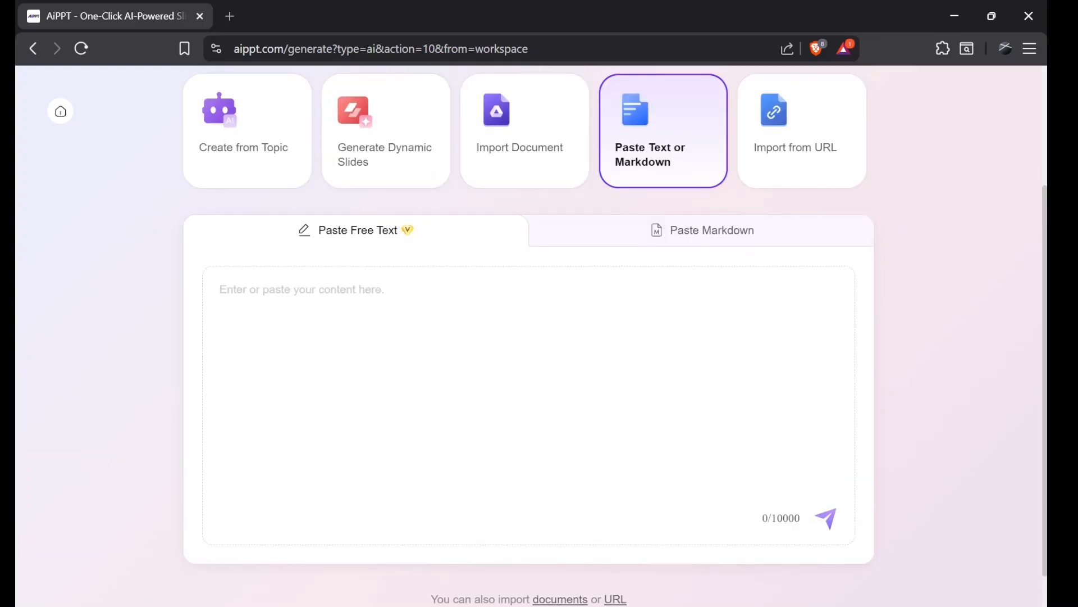
left_click(655, 231)
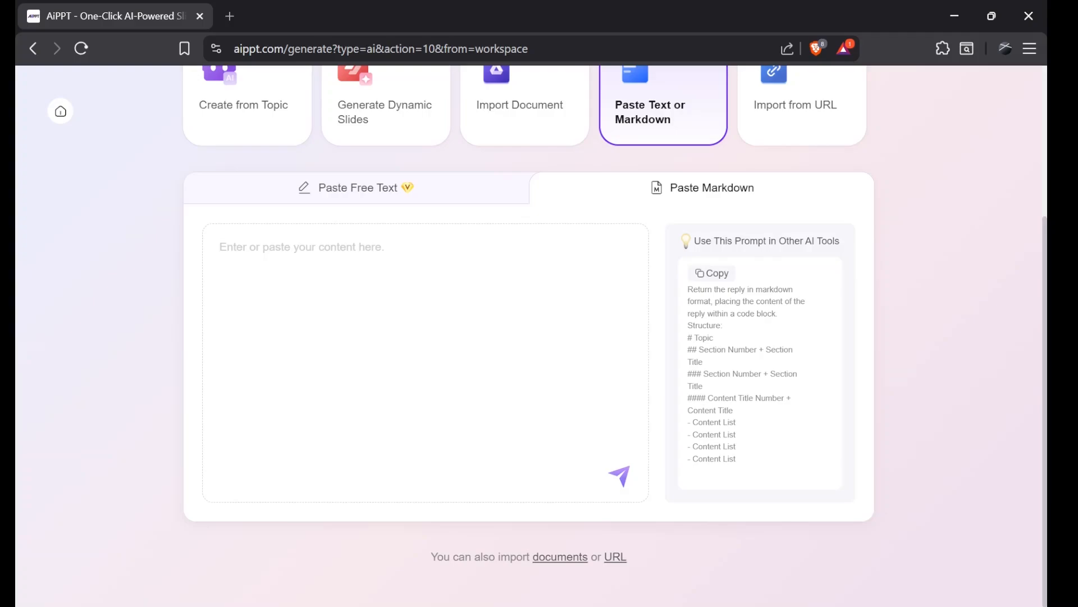
left_click(707, 275)
Step: In Gemini, paste the structure prompt, prefix it with 'Create a creative presentation on how AI can is going to affect the world in next few years.' and send it
key("alt+Tab")
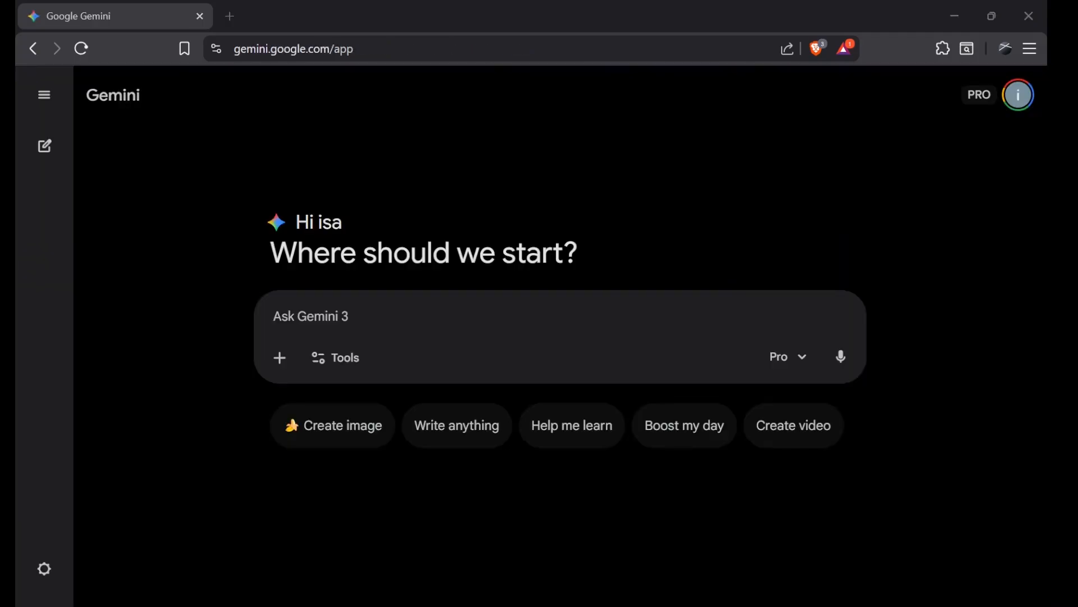
key("ctrl+v")
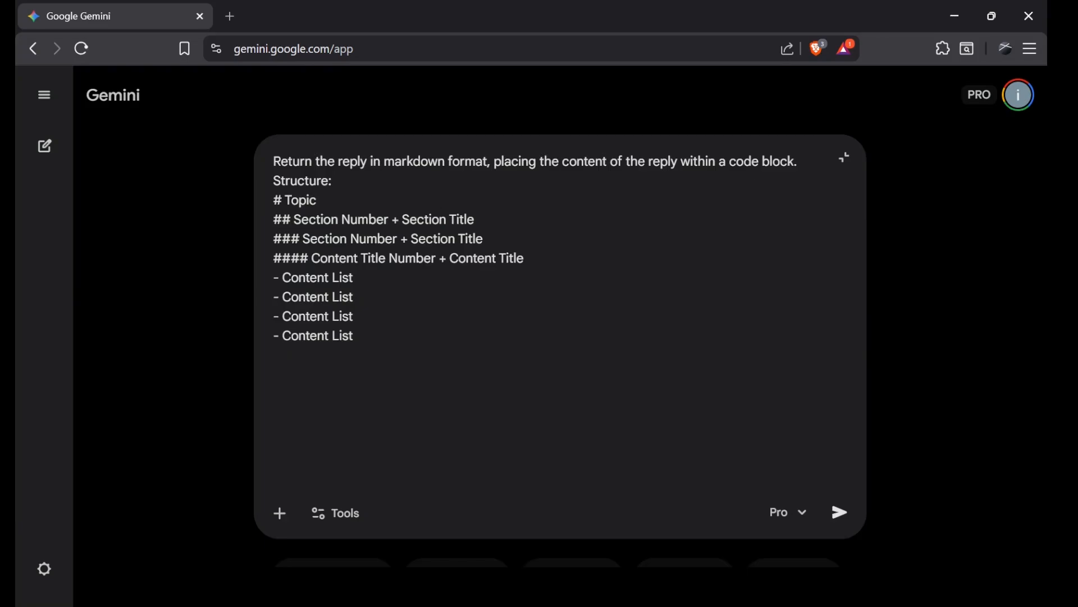
left_click(274, 163)
key("ctrl+v")
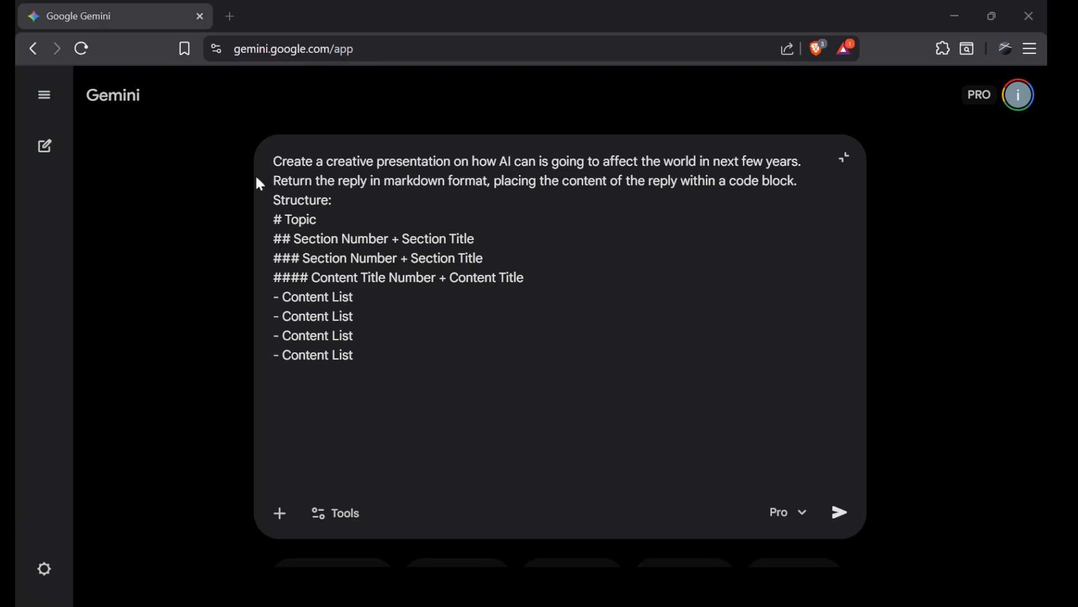
left_click(842, 514)
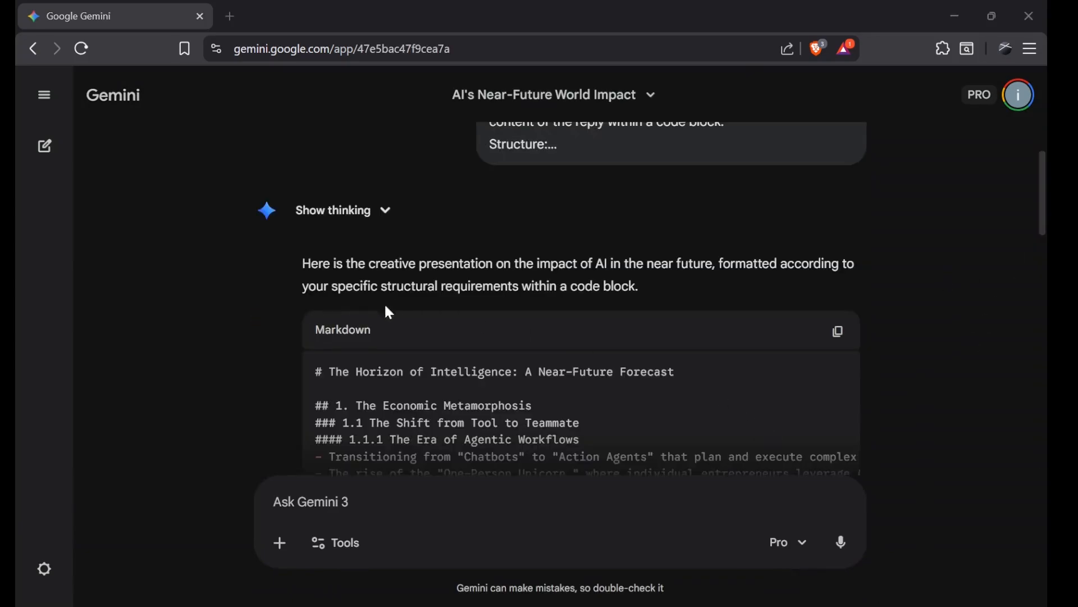
Step: Copy Gemini's markdown reply, paste it into AiPPT's markdown box, and submit it to build the outline
scroll(1045, 204, "down", 3)
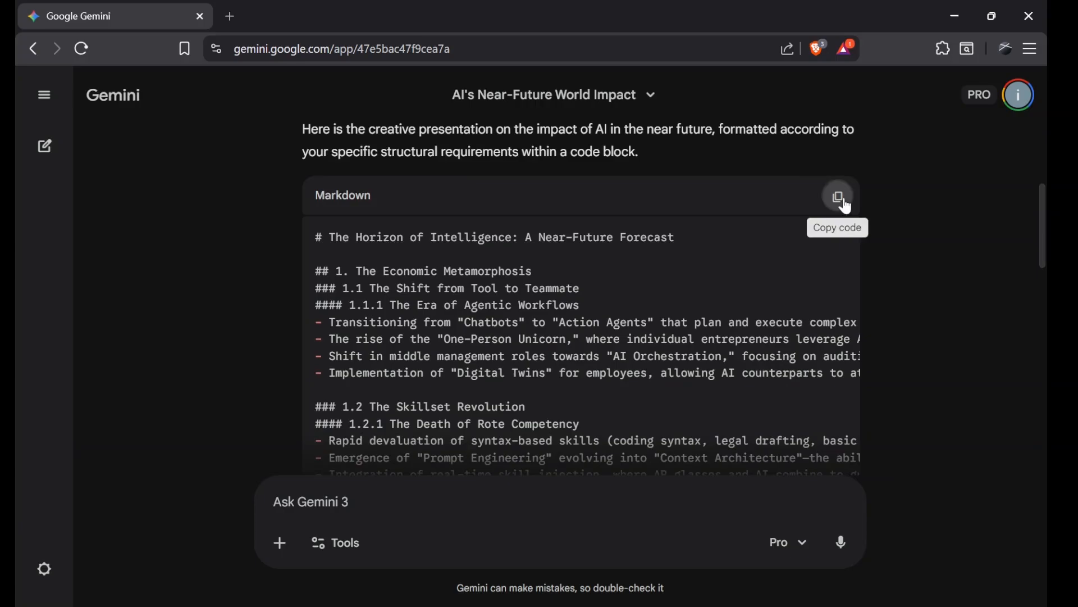
left_click(841, 198)
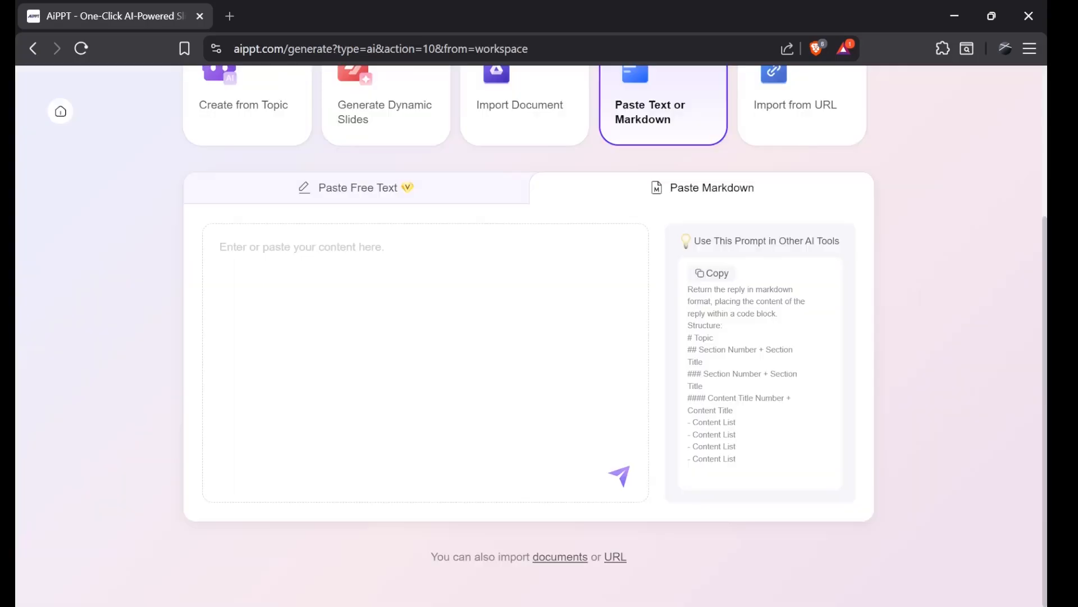
key("ctrl+v")
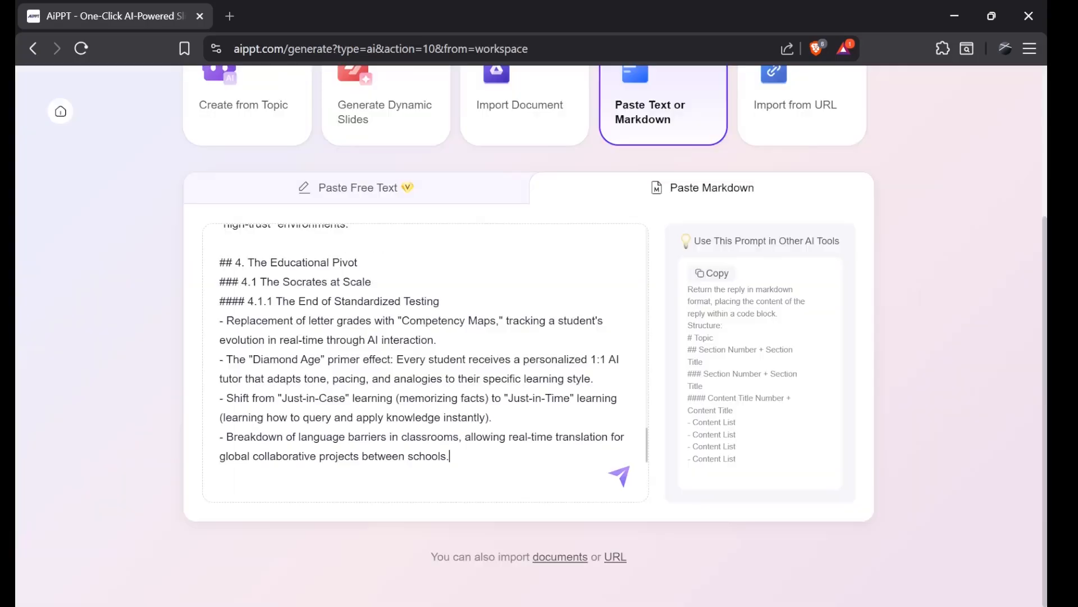
left_click(621, 477)
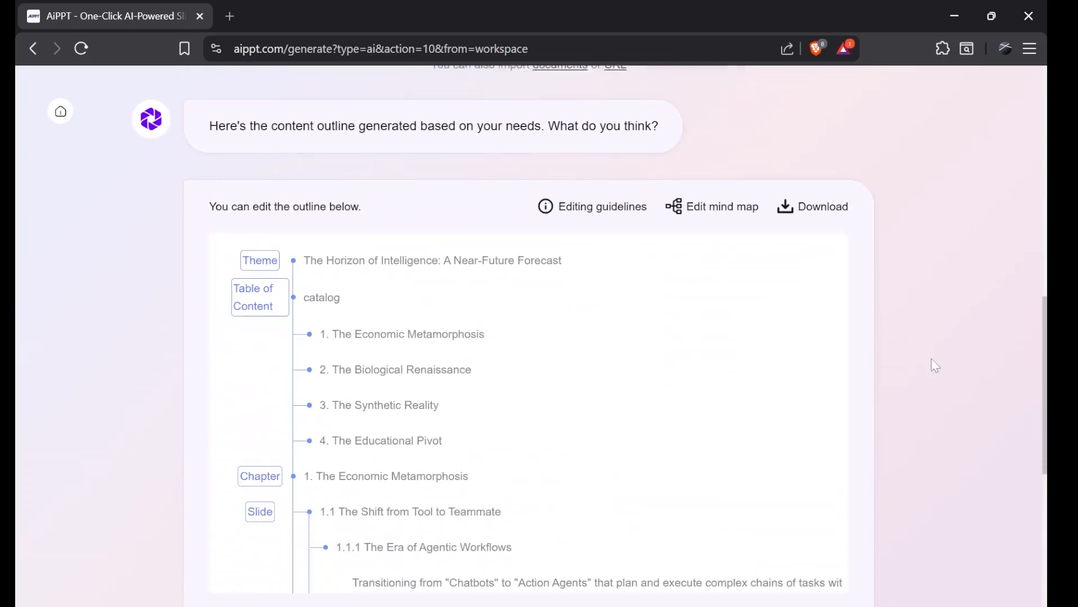
Step: Review the outline, continue to template selection, and generate the PPT with the Logistics Business Industrial template
scroll(707, 335, "down", 12)
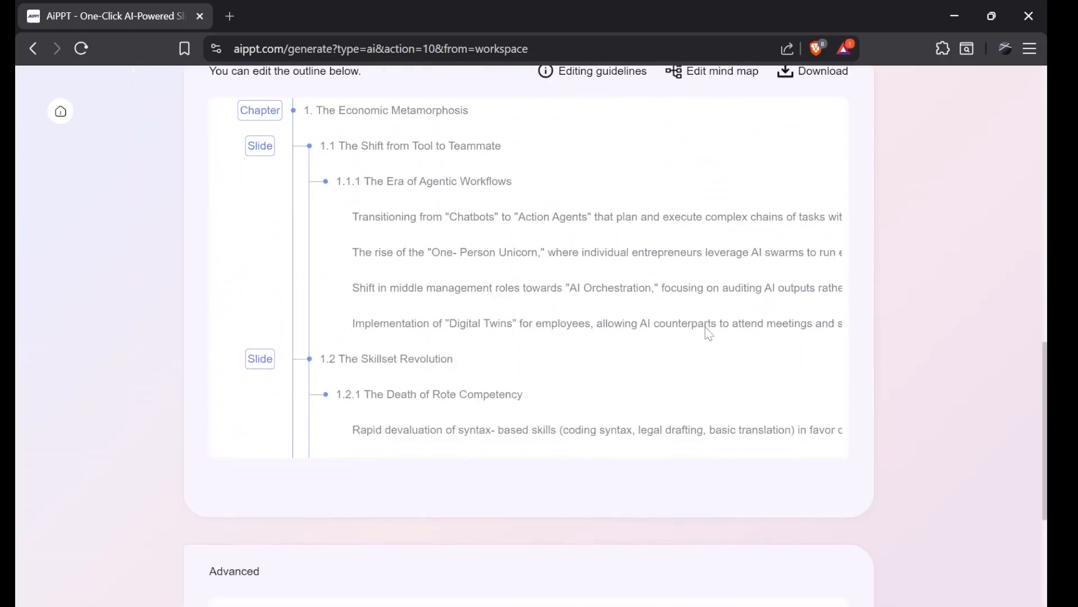
scroll(707, 334, "down", 5)
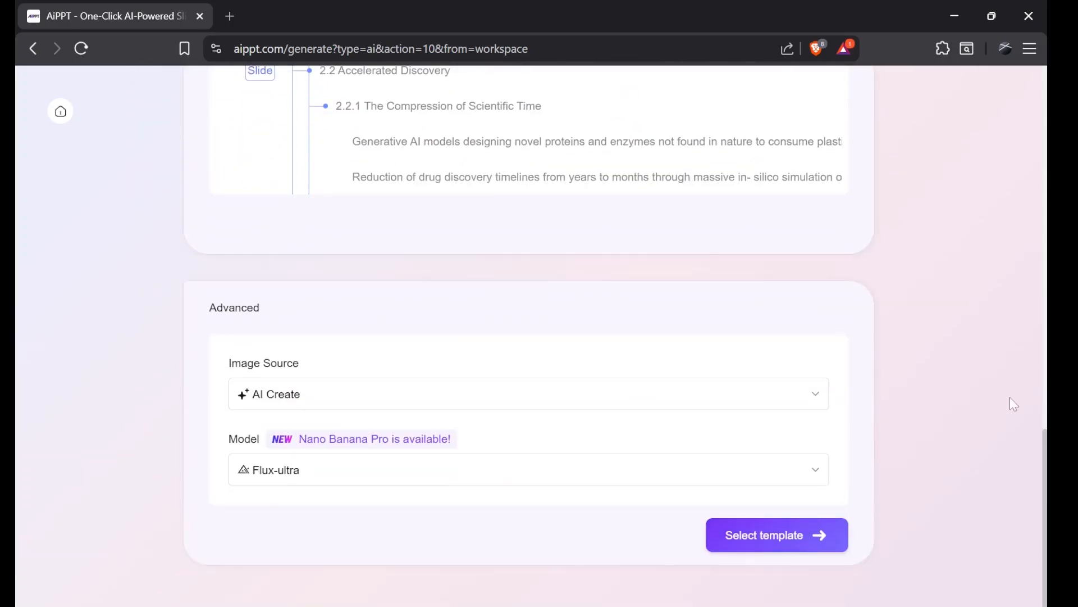
left_click(787, 546)
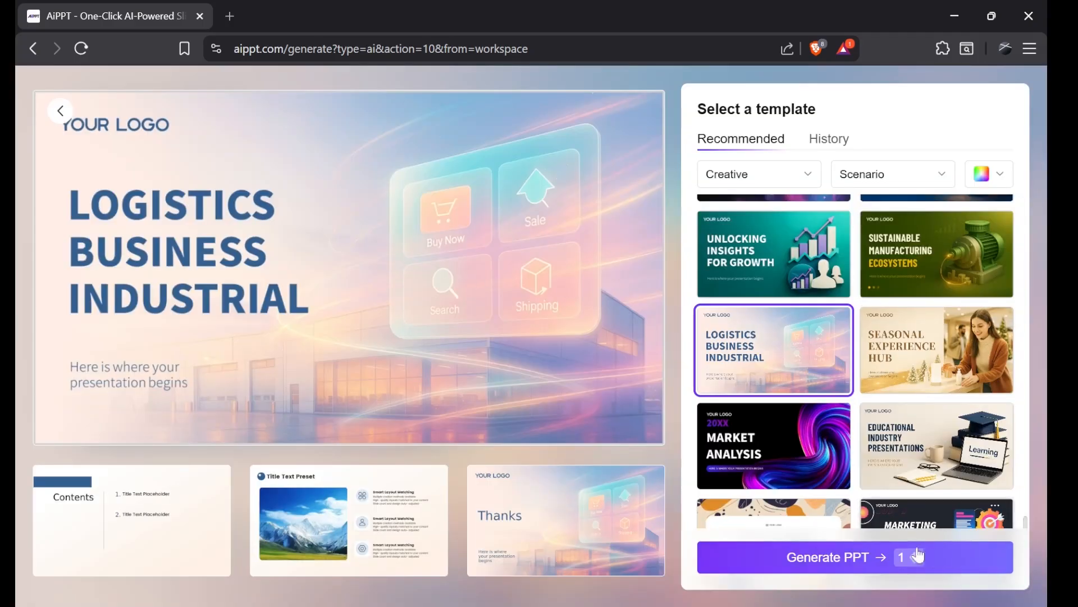
left_click(918, 555)
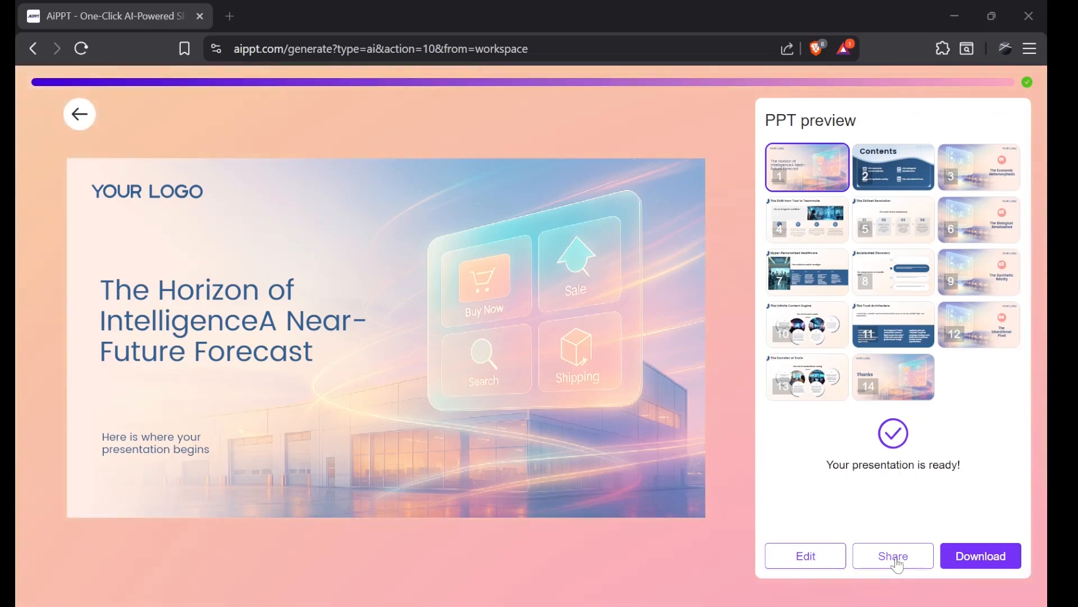
Step: Open the presentation's share settings, inspect the View Only permission option, and close the panel
left_click(898, 564)
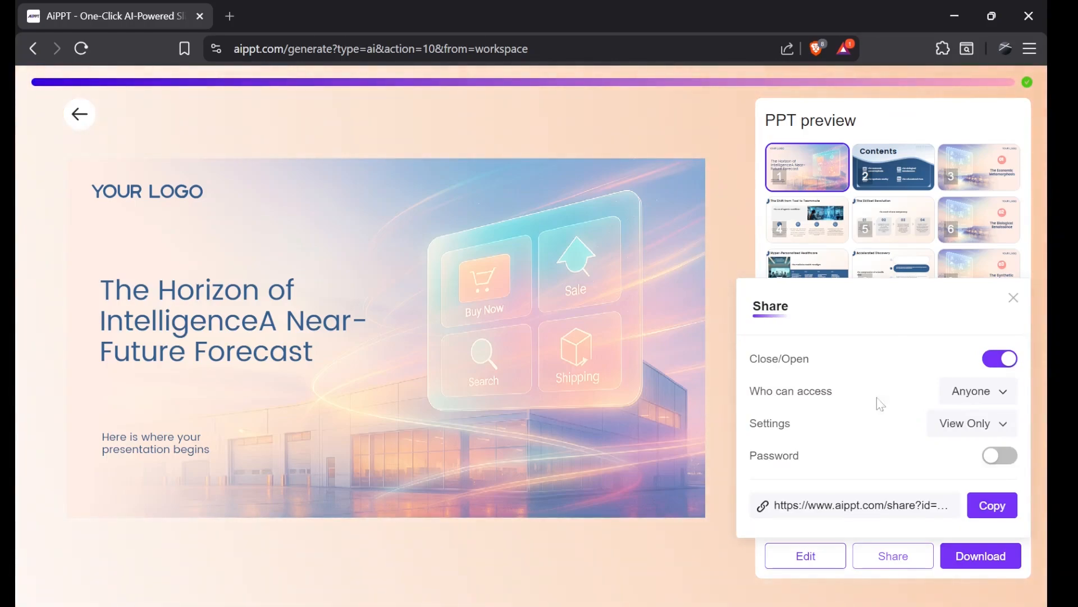
left_click(966, 433)
left_click(977, 457)
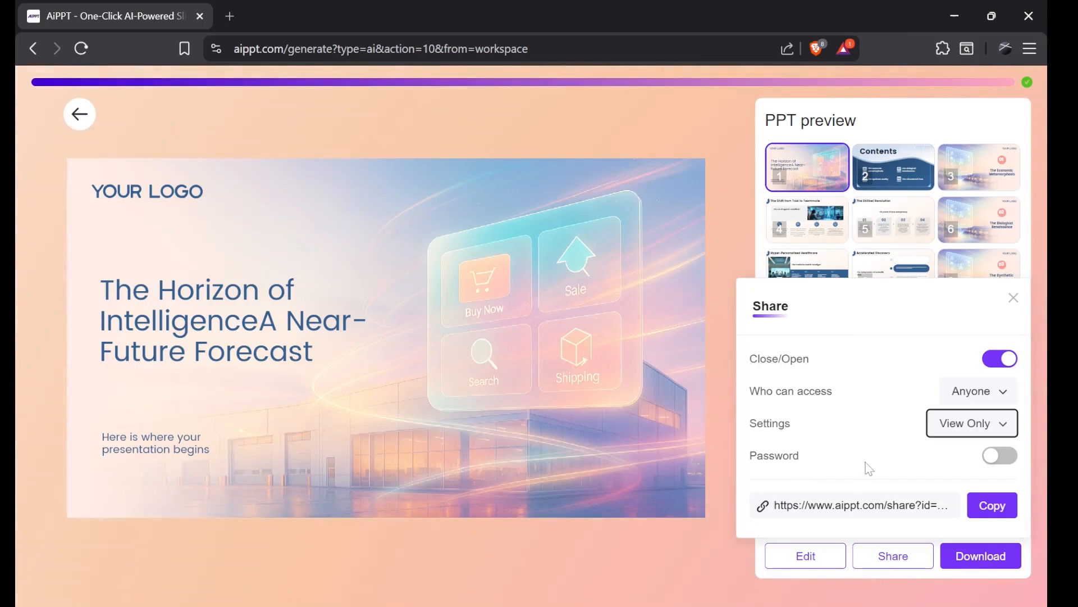
left_click(1015, 303)
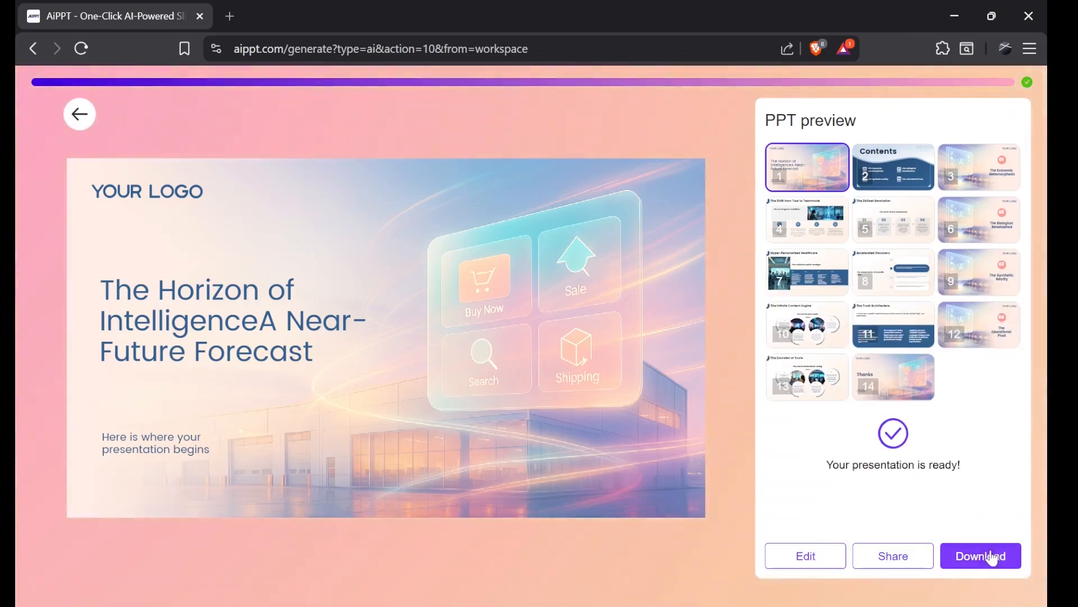